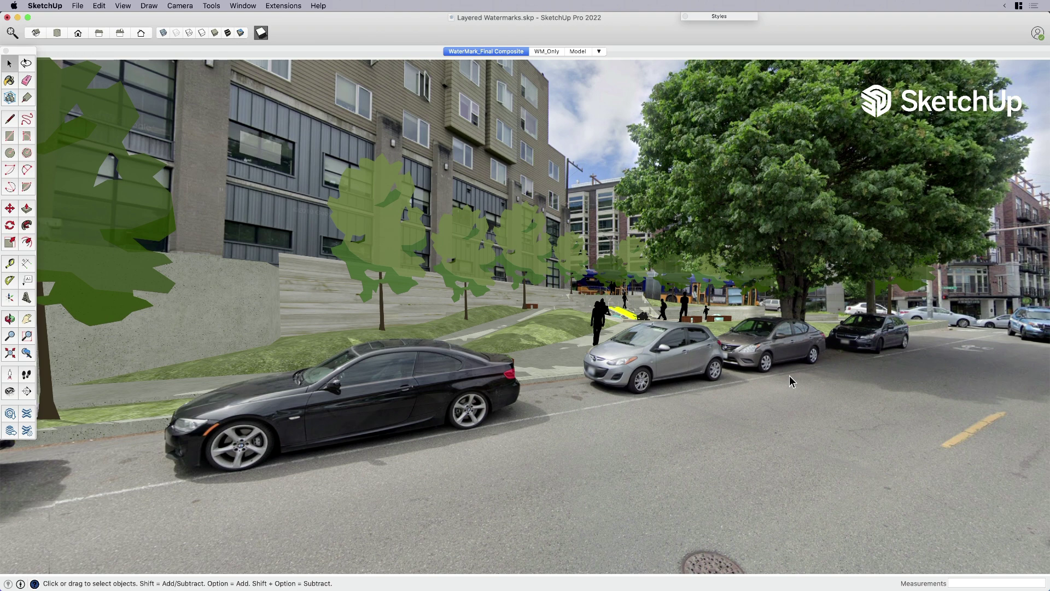
# Examine the park design in the Model scene from several angles and return to the scene's saved view
pyautogui.click(579, 52)
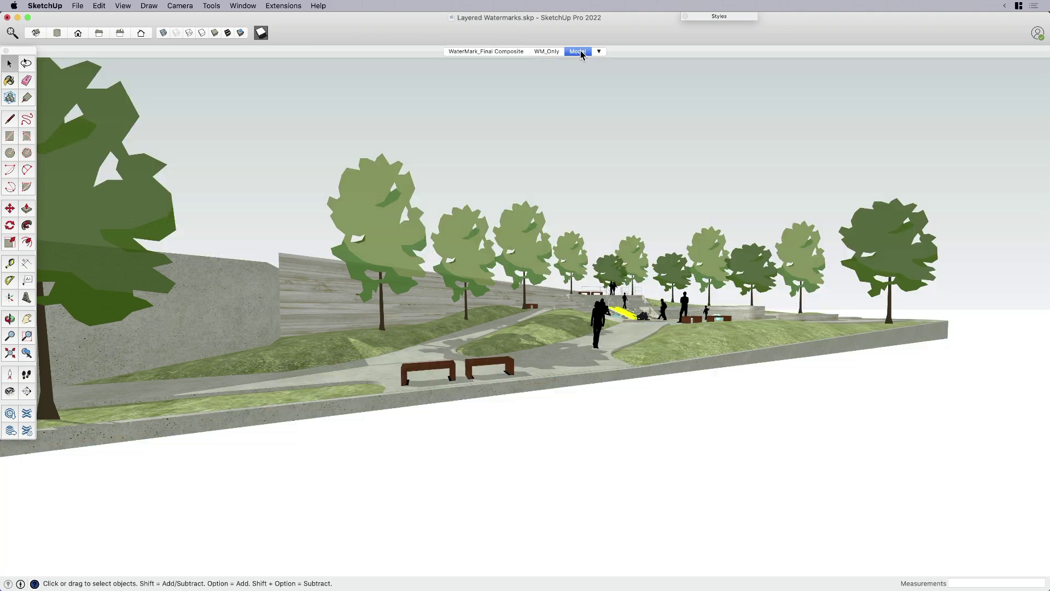
pyautogui.moveTo(481, 307); pyautogui.dragTo(418, 348, button='middle')
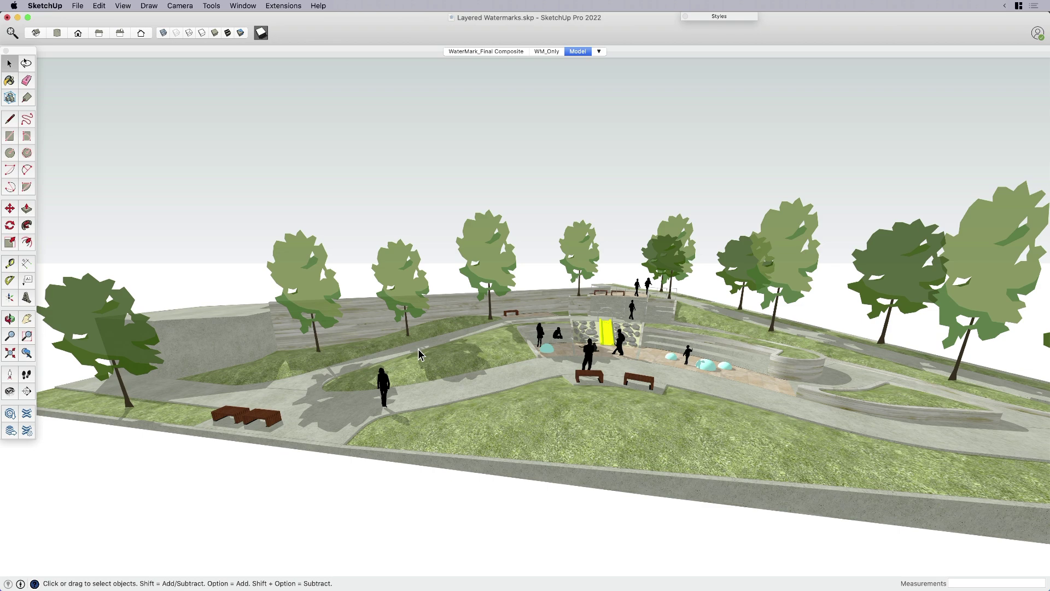
pyautogui.moveTo(395, 386); pyautogui.dragTo(481, 394, button='middle')
pyautogui.keyDown('shift'); pyautogui.moveTo(563, 392); pyautogui.dragTo(623, 370, button='middle'); pyautogui.keyUp('shift')
pyautogui.moveTo(696, 358); pyautogui.dragTo(518, 367, button='middle')
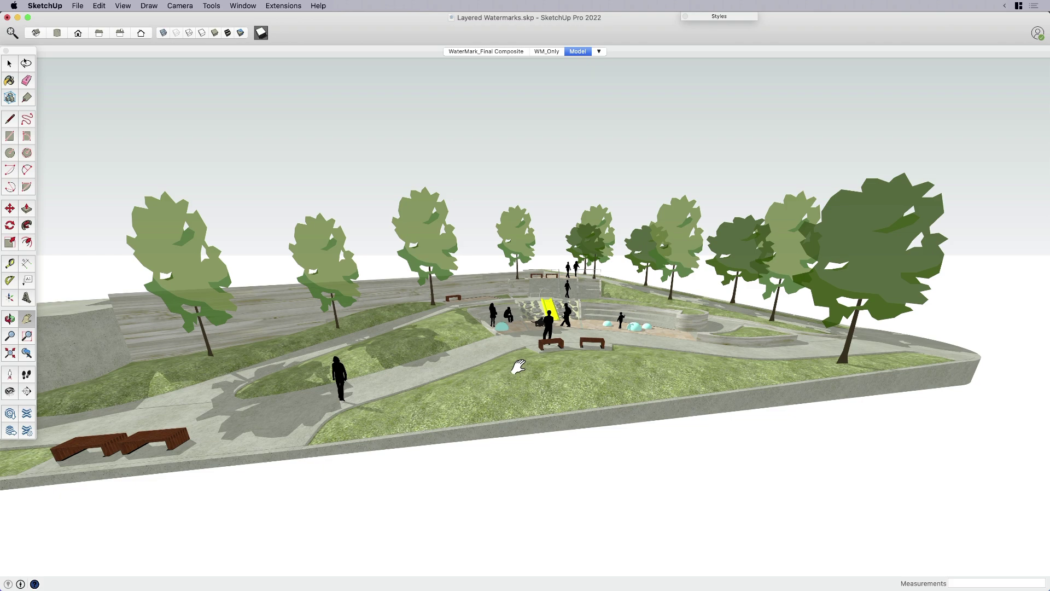
pyautogui.moveTo(747, 368); pyautogui.dragTo(720, 400, button='middle')
pyautogui.moveTo(464, 382); pyautogui.dragTo(602, 355, button='middle')
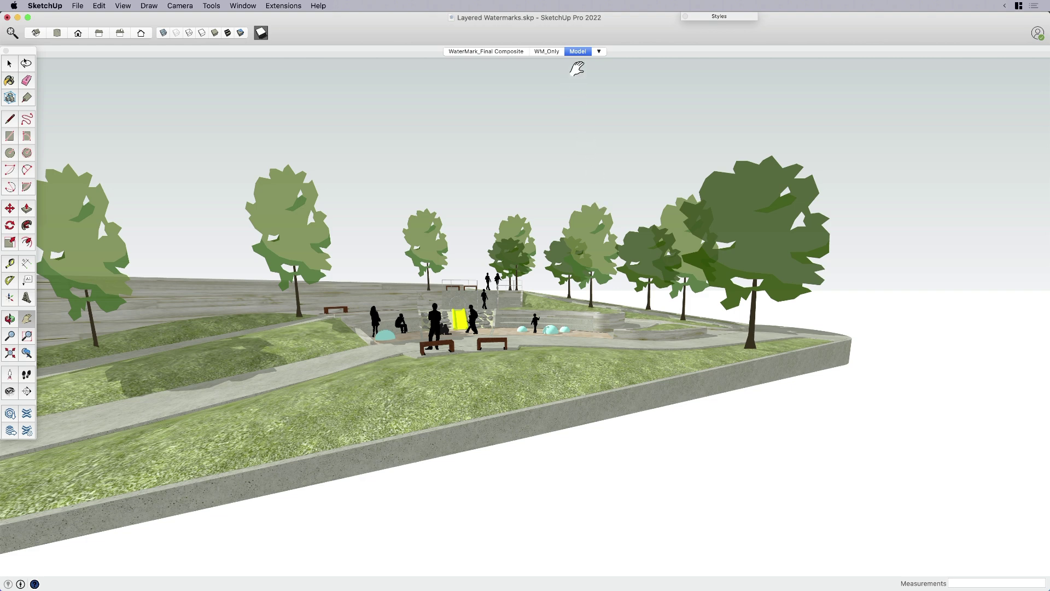
pyautogui.press('space')
pyautogui.click(580, 51)
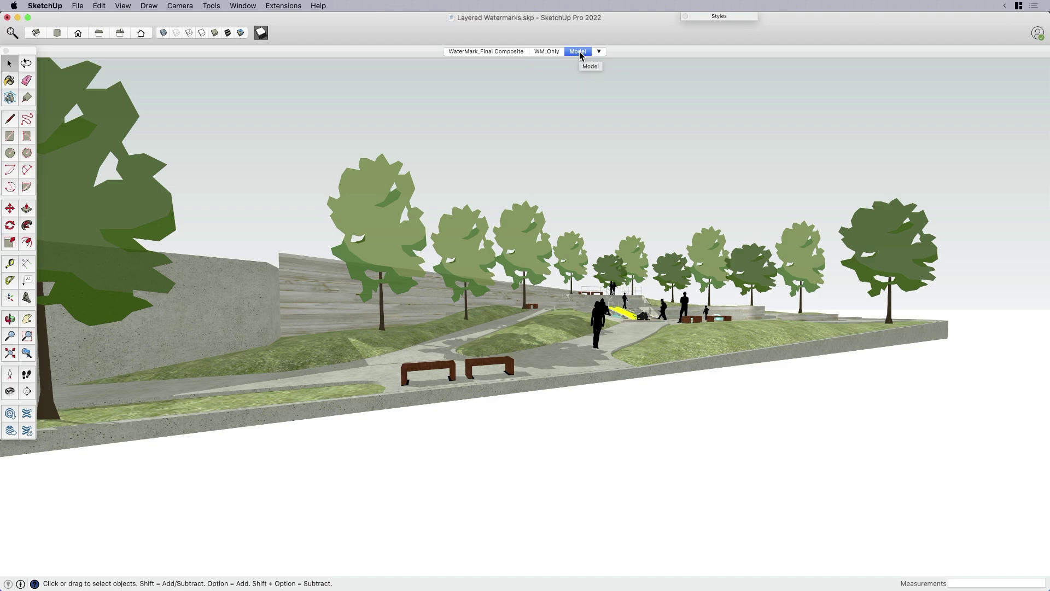
# Switch to Preview, compare the WM-Existing_Background.jpg and WM_Existing_Foreground.png images, and return to SketchUp
pyautogui.hotkey('ctrl', 'Up')
pyautogui.click(710, 189)
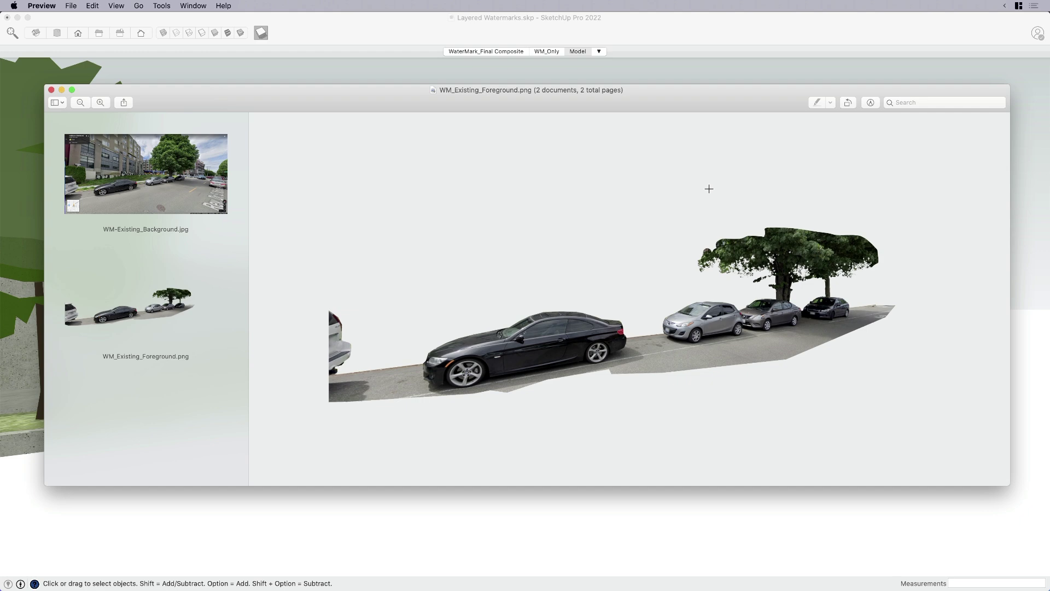
pyautogui.click(146, 188)
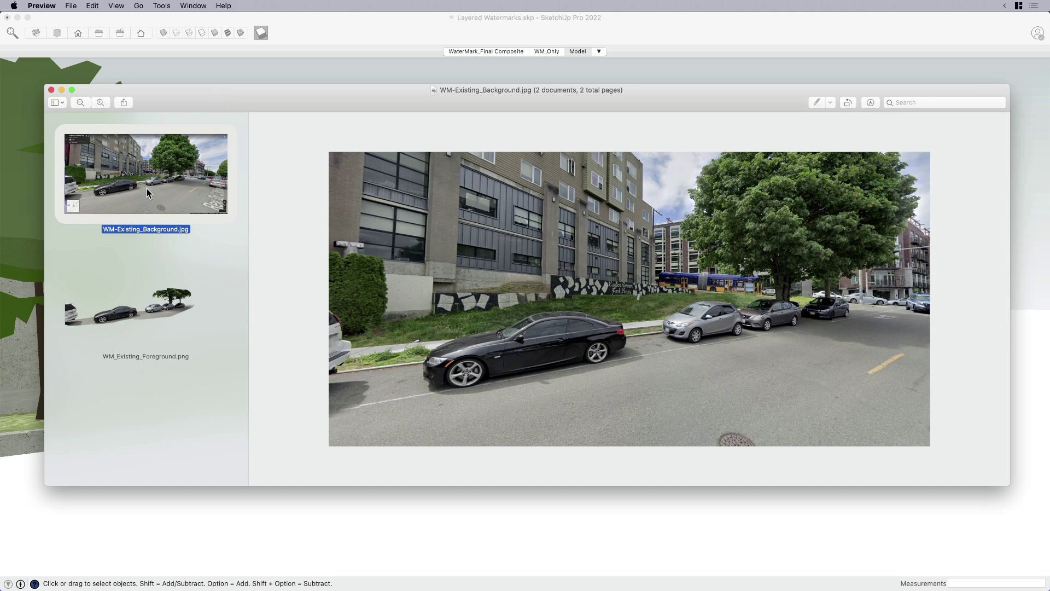
pyautogui.click(175, 310)
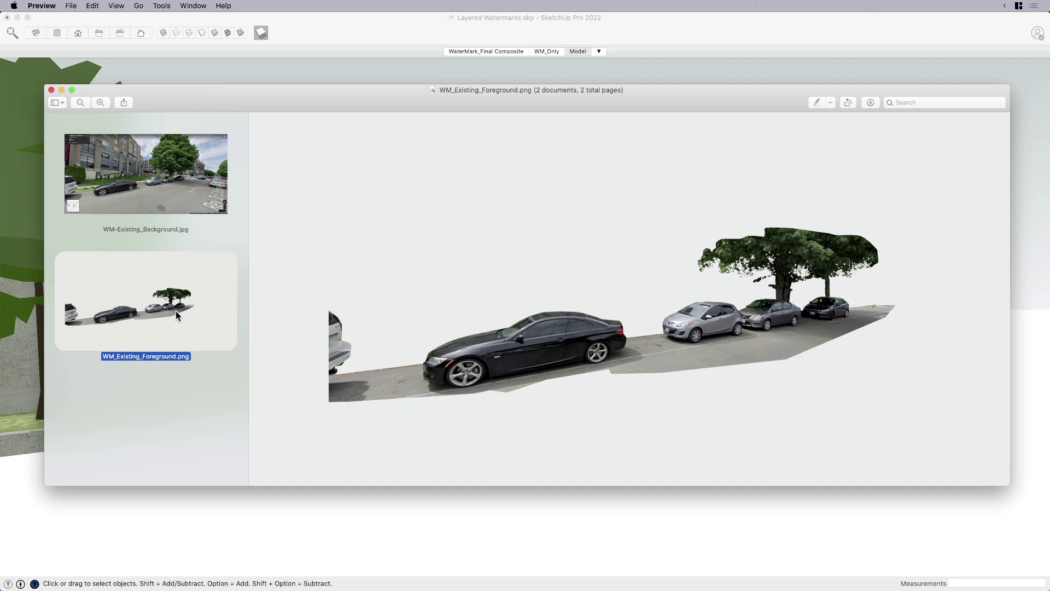
pyautogui.click(168, 206)
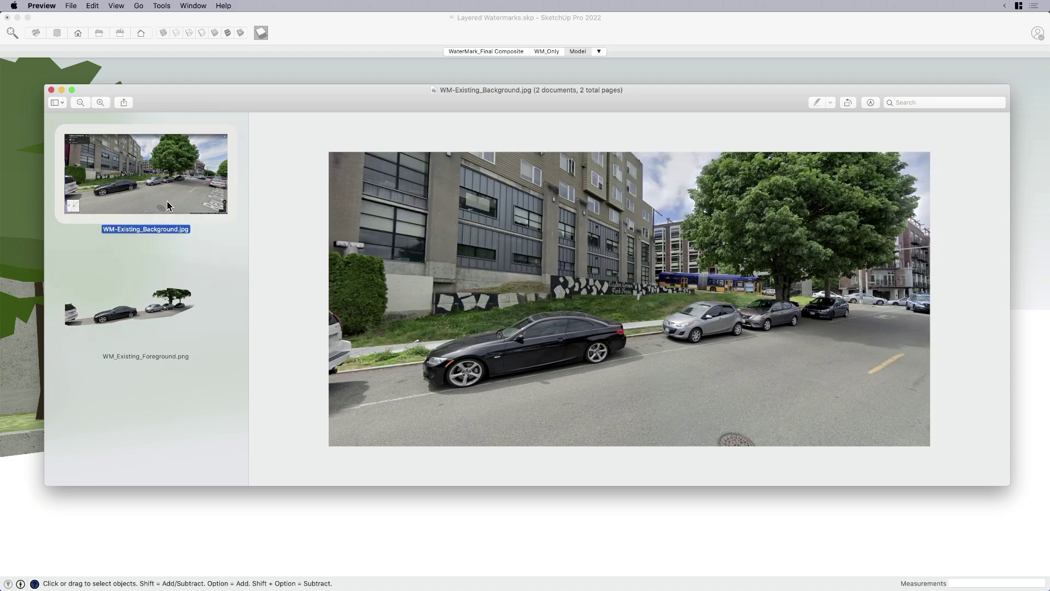
pyautogui.click(194, 71)
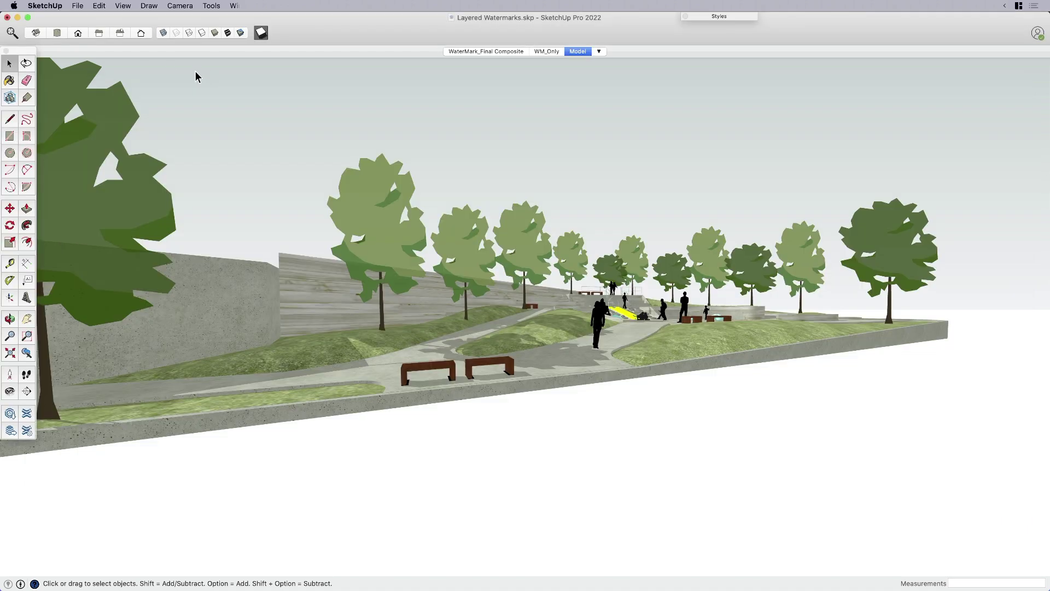
# Make a copy of the in-model style Architectural Design Style1
pyautogui.click(727, 16)
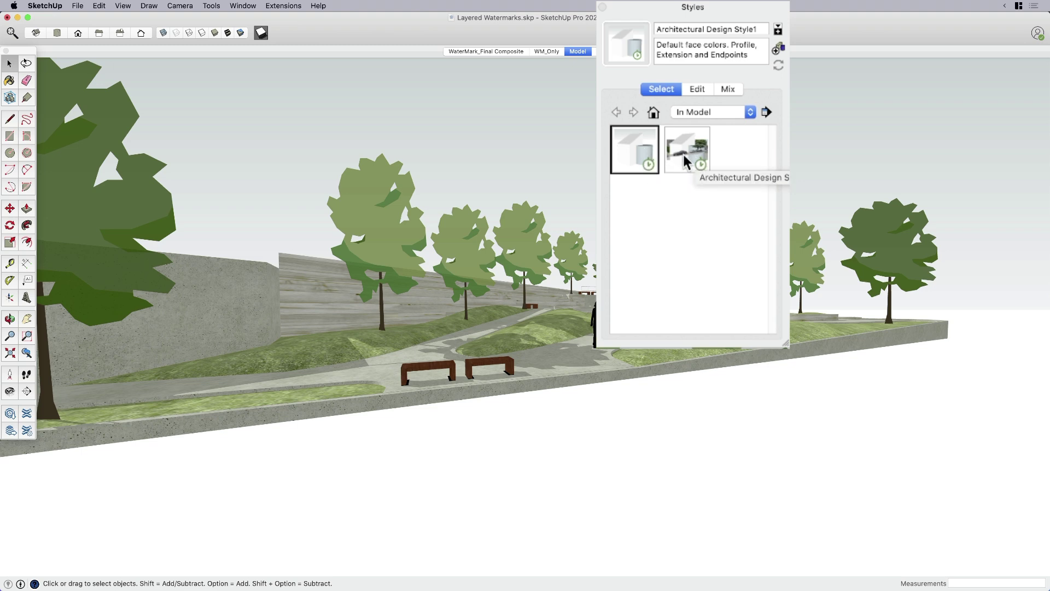
pyautogui.rightClick(631, 159)
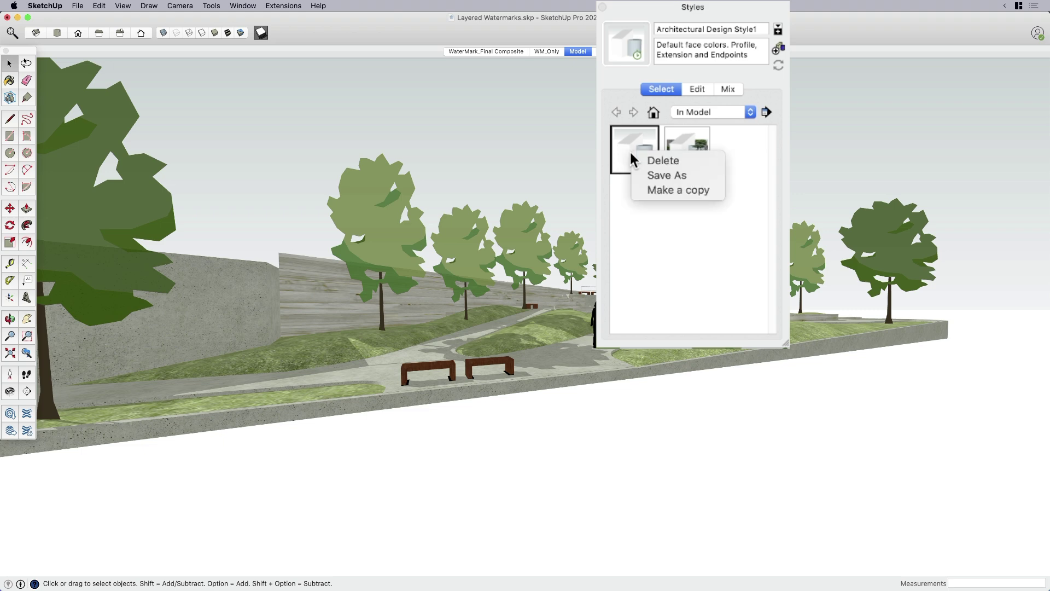
pyautogui.click(673, 191)
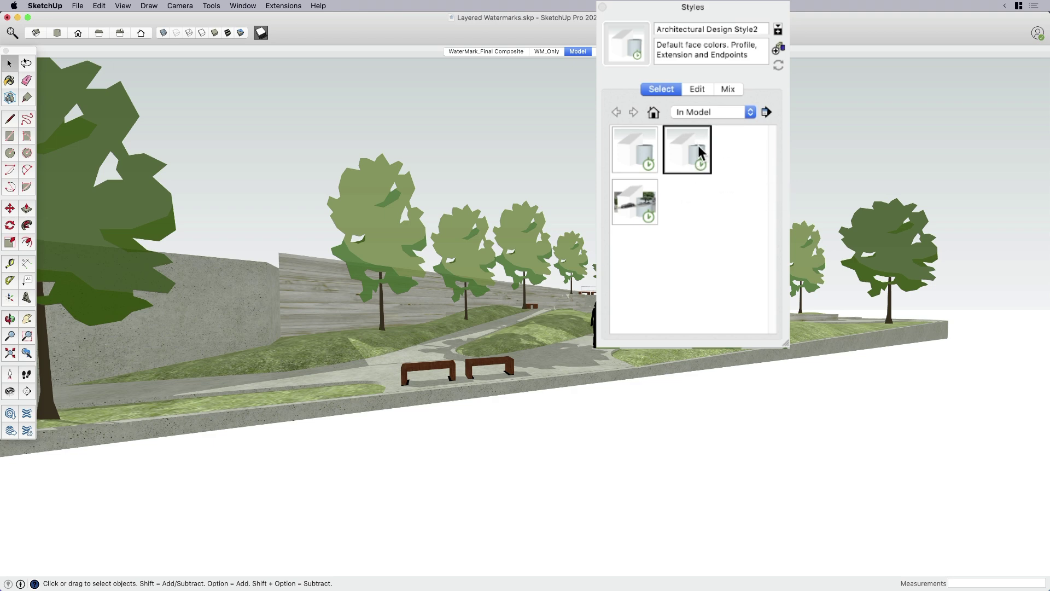
# Load WM-Existing_Background.jpg from the Desktop as a new watermark in the copied style
pyautogui.click(698, 90)
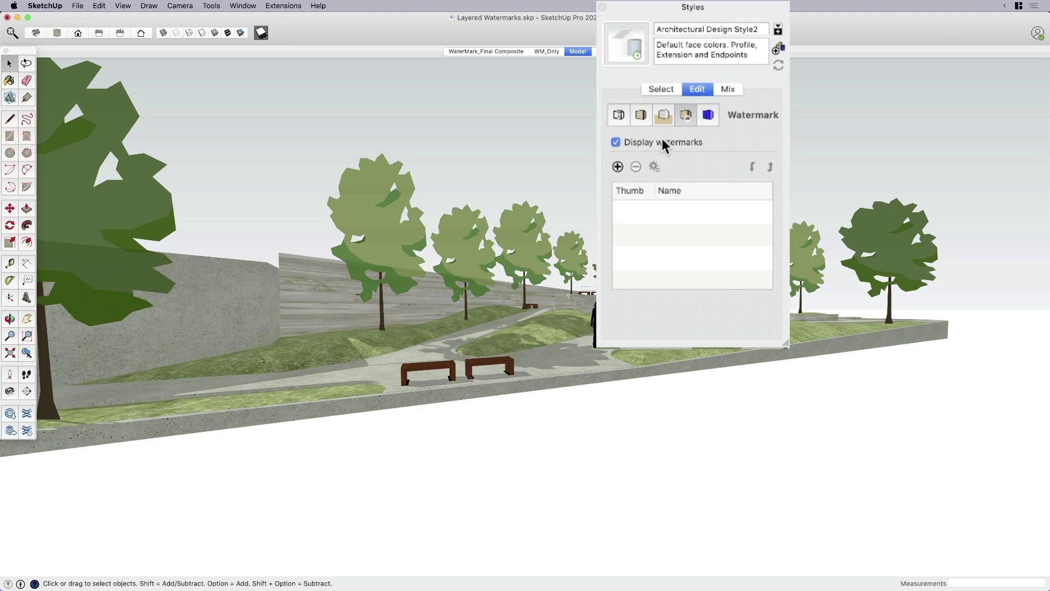
pyautogui.click(622, 120)
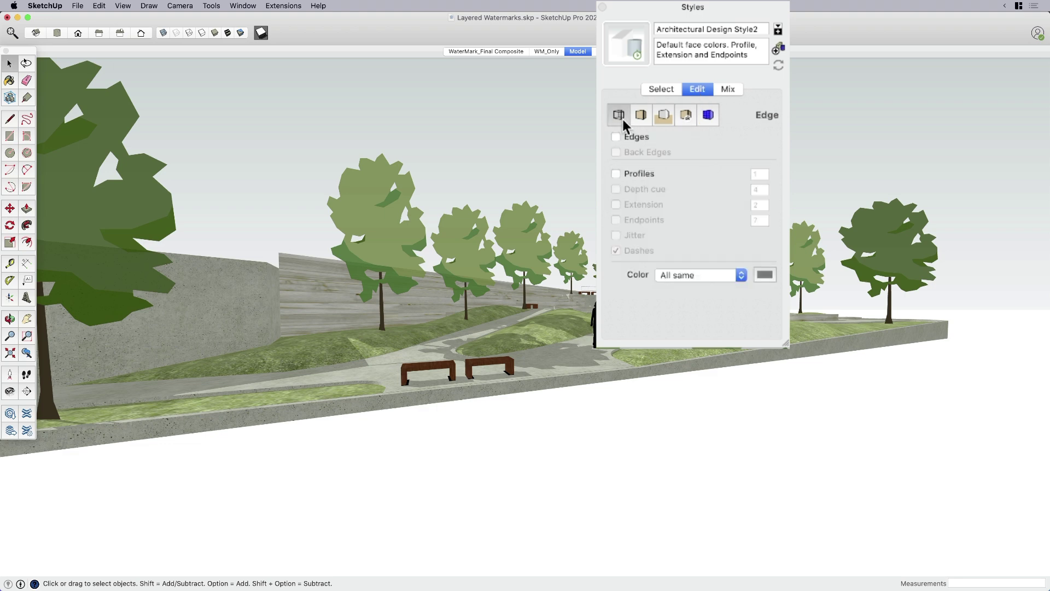
pyautogui.click(685, 119)
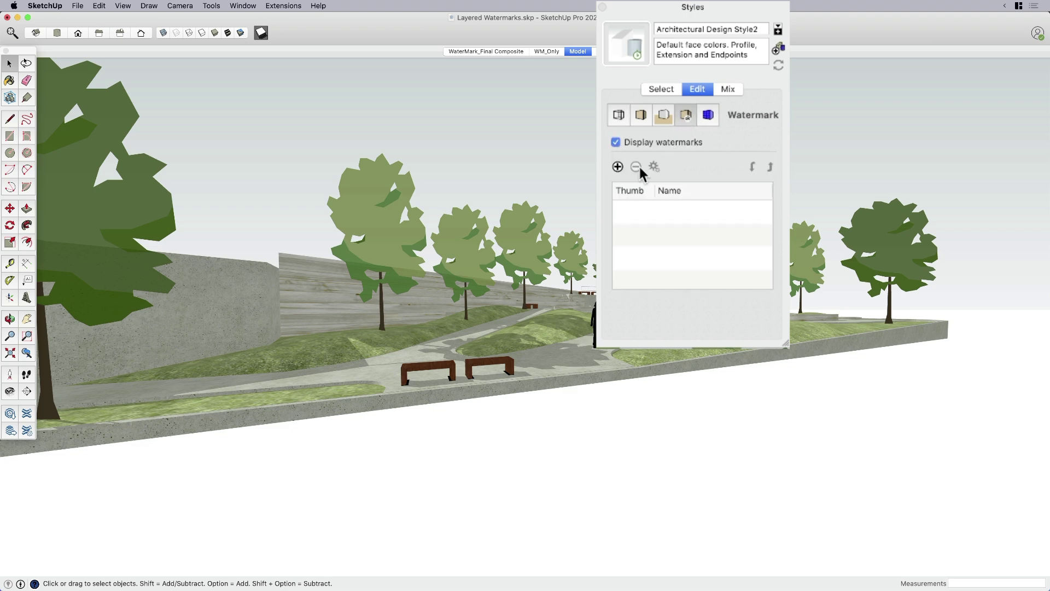
pyautogui.click(618, 167)
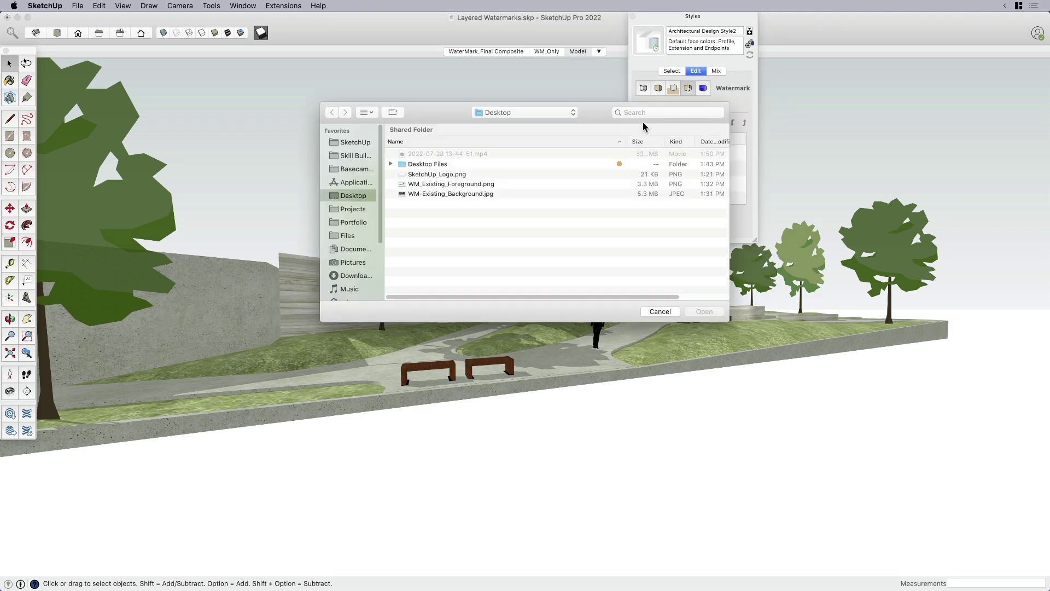
pyautogui.click(454, 195)
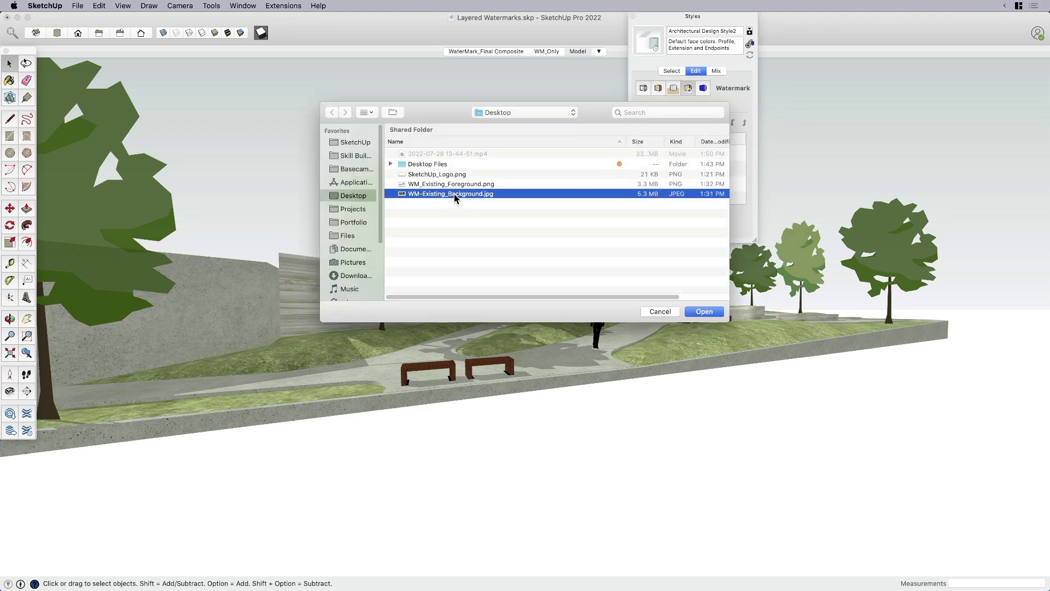
pyautogui.click(706, 312)
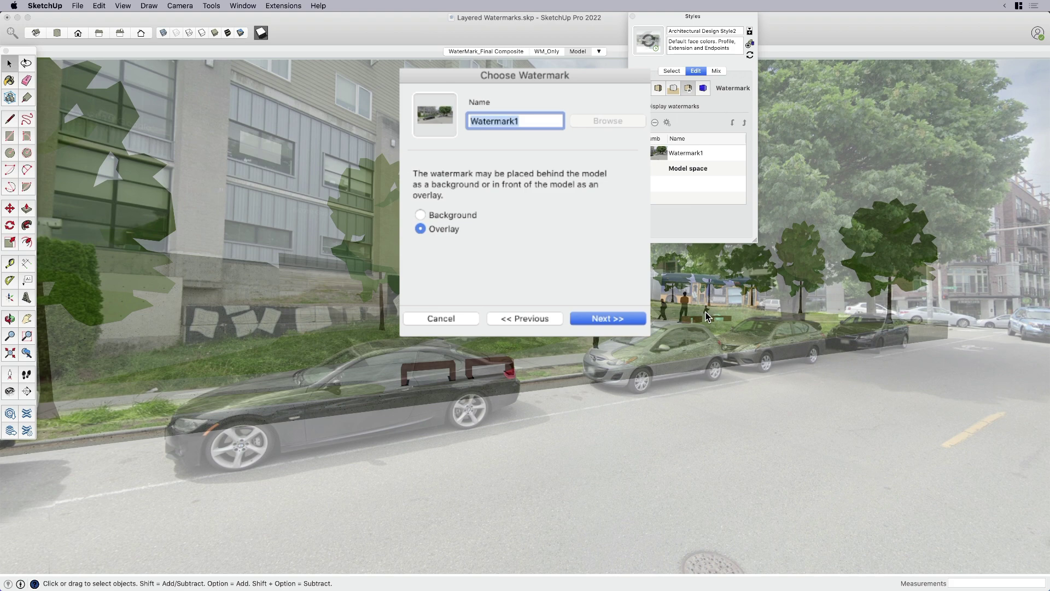
# Place the watermark as a background with full image blend, stretched to fit the entire window with its aspect ratio locked
pyautogui.click(441, 218)
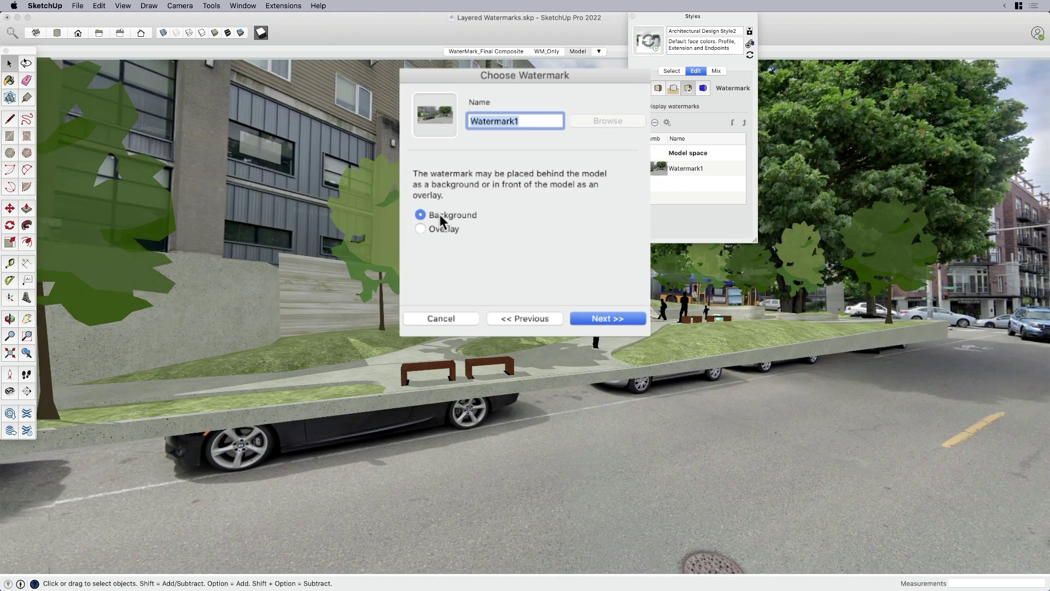
pyautogui.click(609, 320)
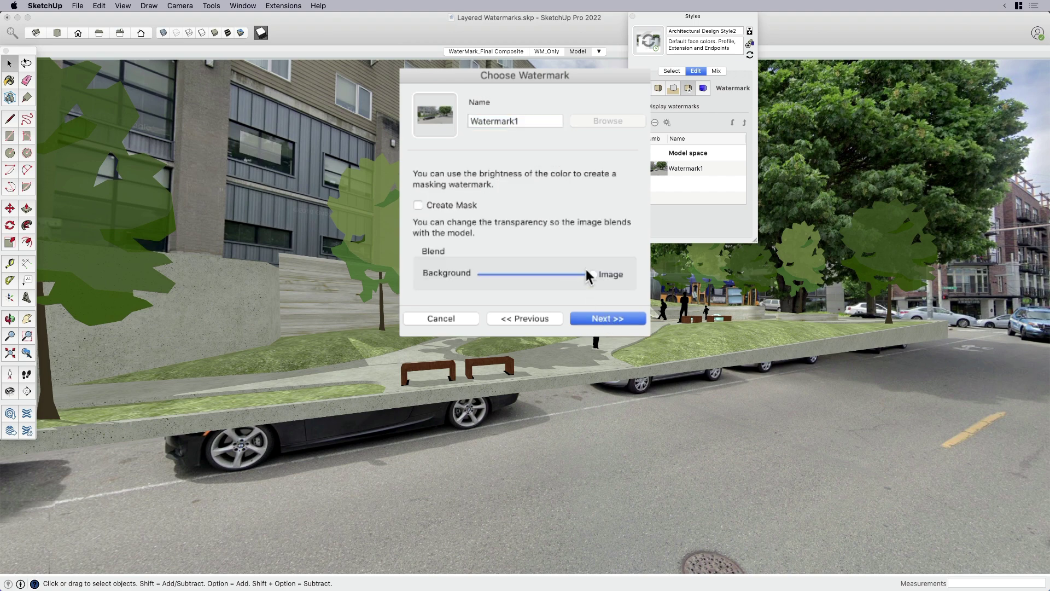
pyautogui.moveTo(592, 274)
pyautogui.mouseDown()
pyautogui.moveTo(548, 274)
pyautogui.moveTo(581, 279)
pyautogui.mouseUp()
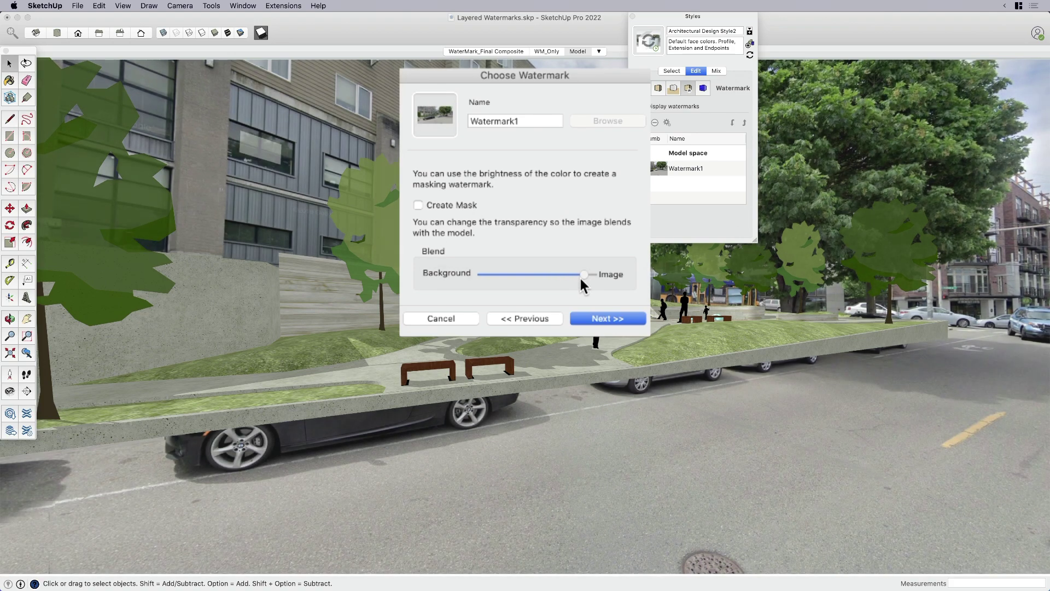
pyautogui.moveTo(581, 276); pyautogui.dragTo(595, 280)
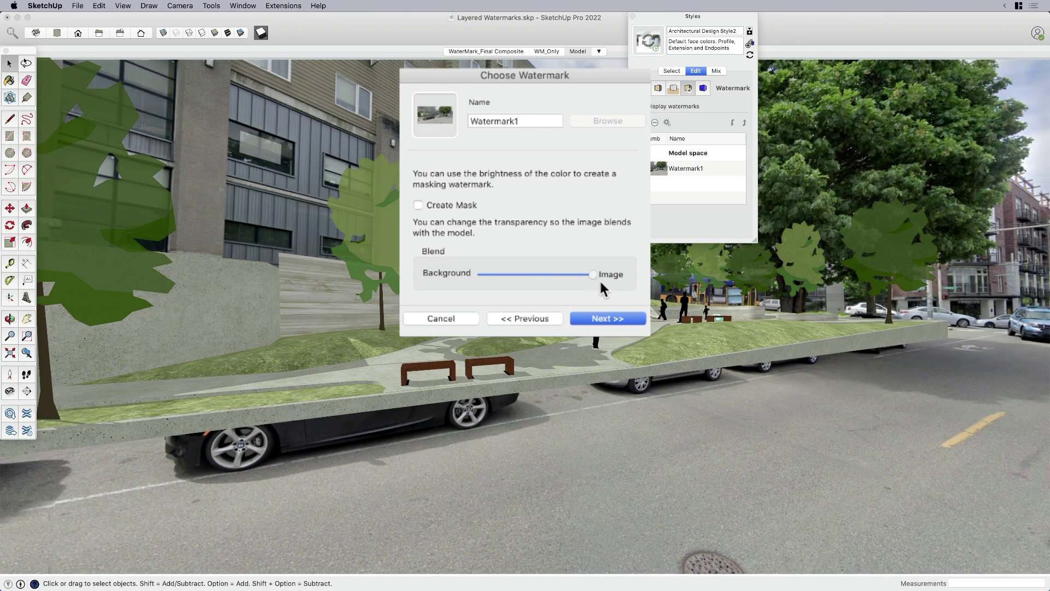
pyautogui.click(604, 319)
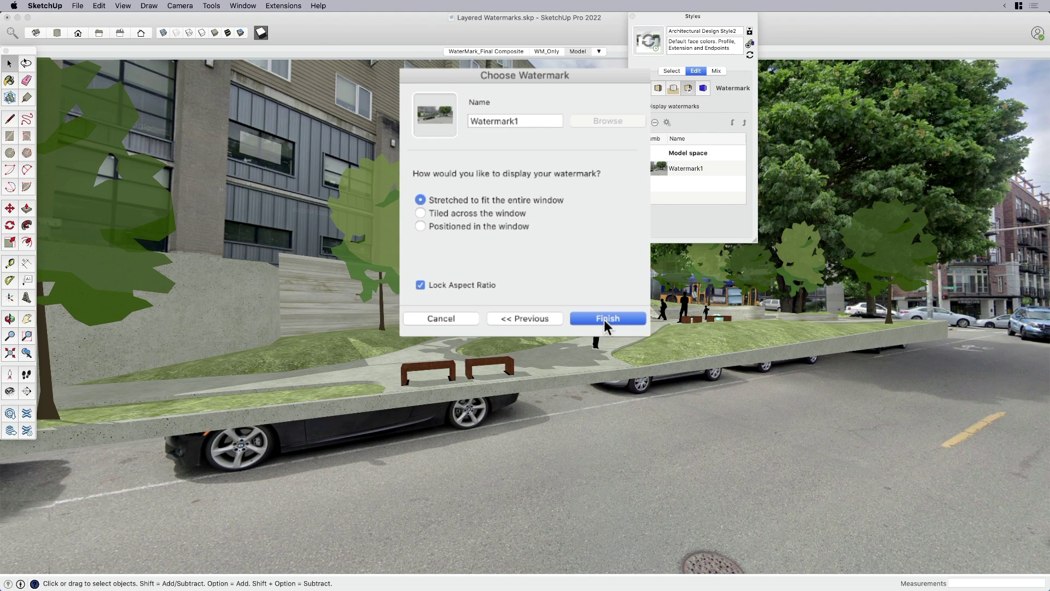
pyautogui.click(458, 284)
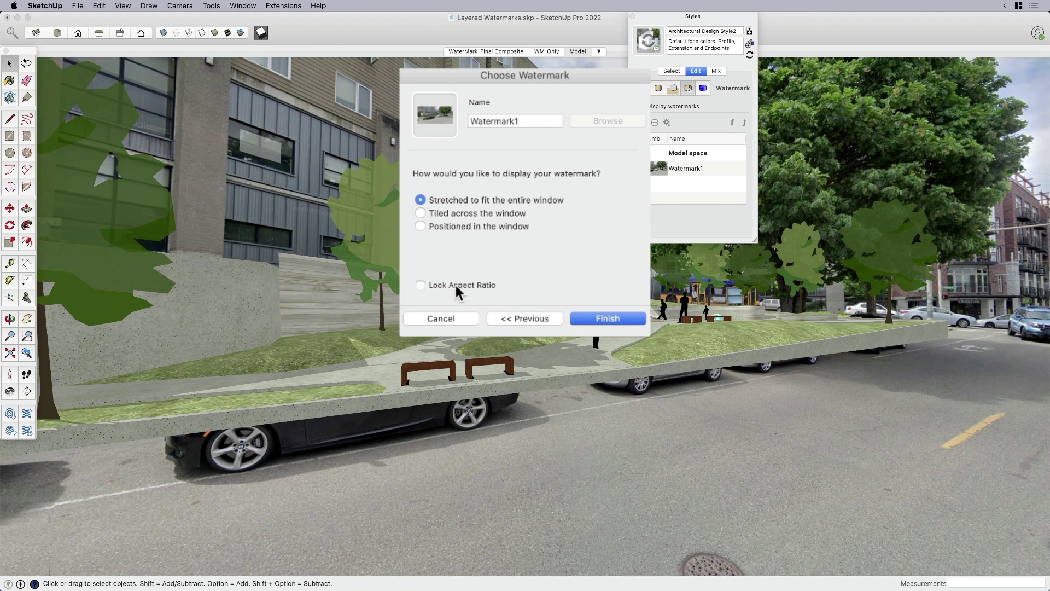
pyautogui.click(457, 286)
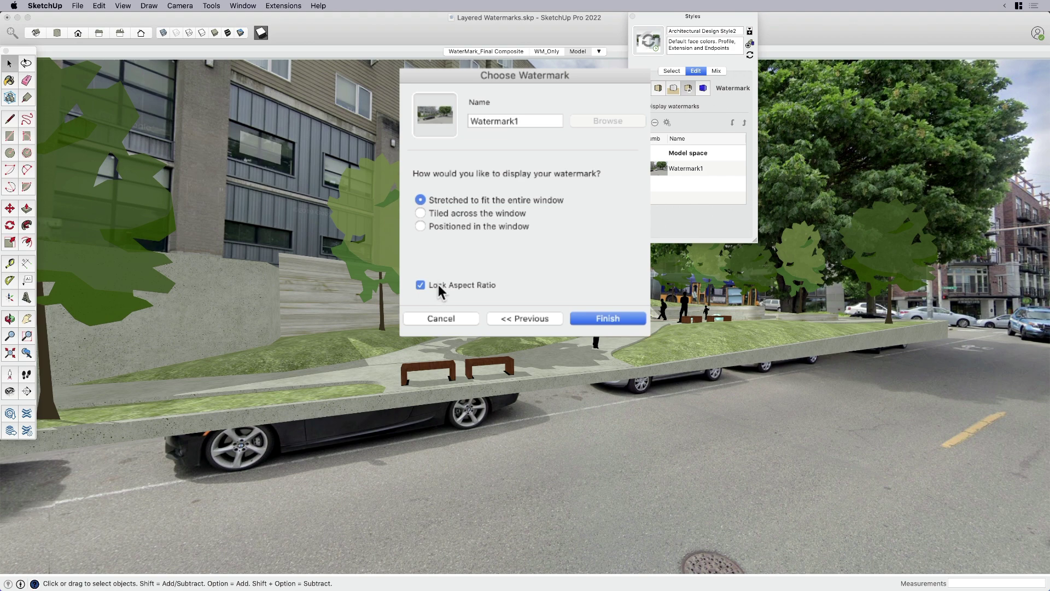
pyautogui.click(607, 318)
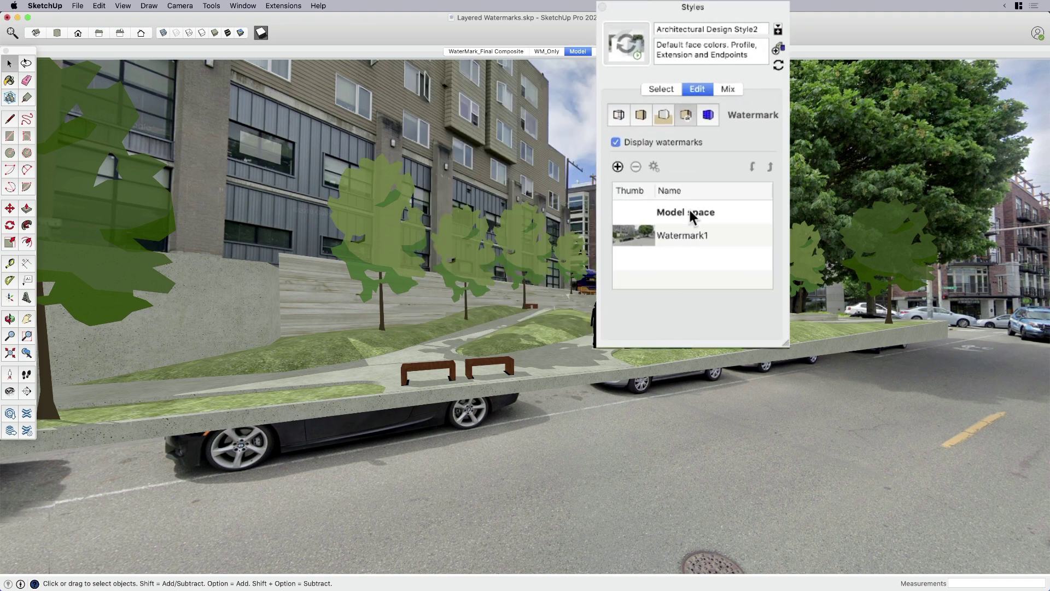
# Rename the street photo watermark as Background
pyautogui.click(690, 232)
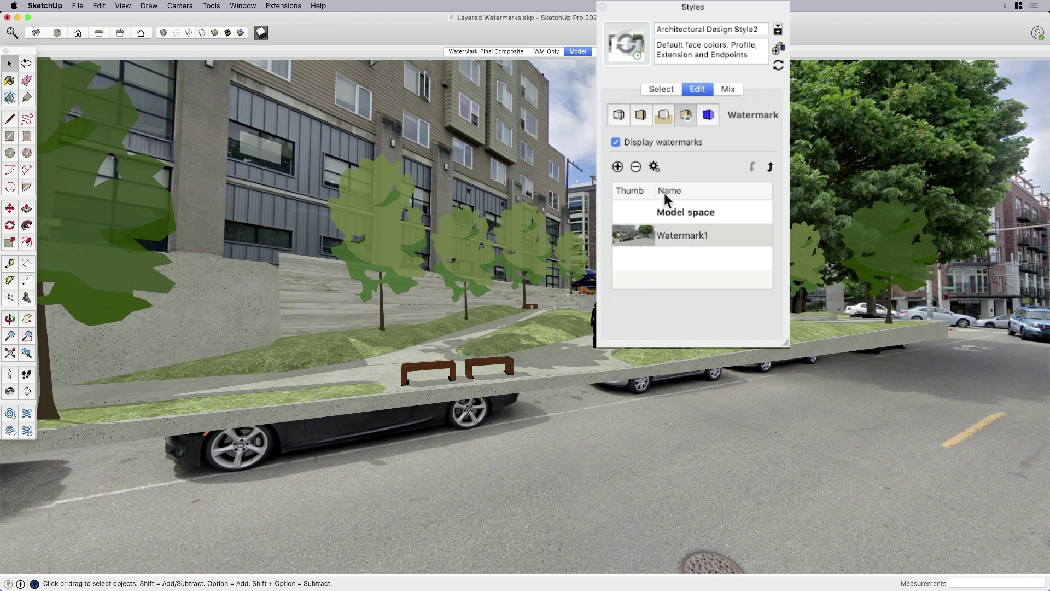
pyautogui.doubleClick(675, 234)
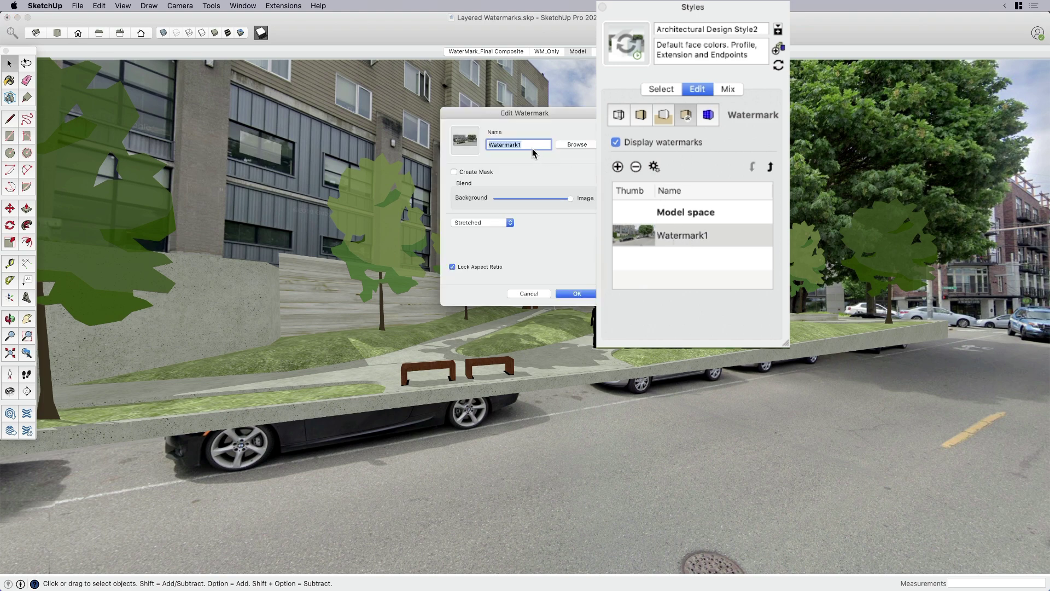
pyautogui.write('Background')
pyautogui.click(579, 293)
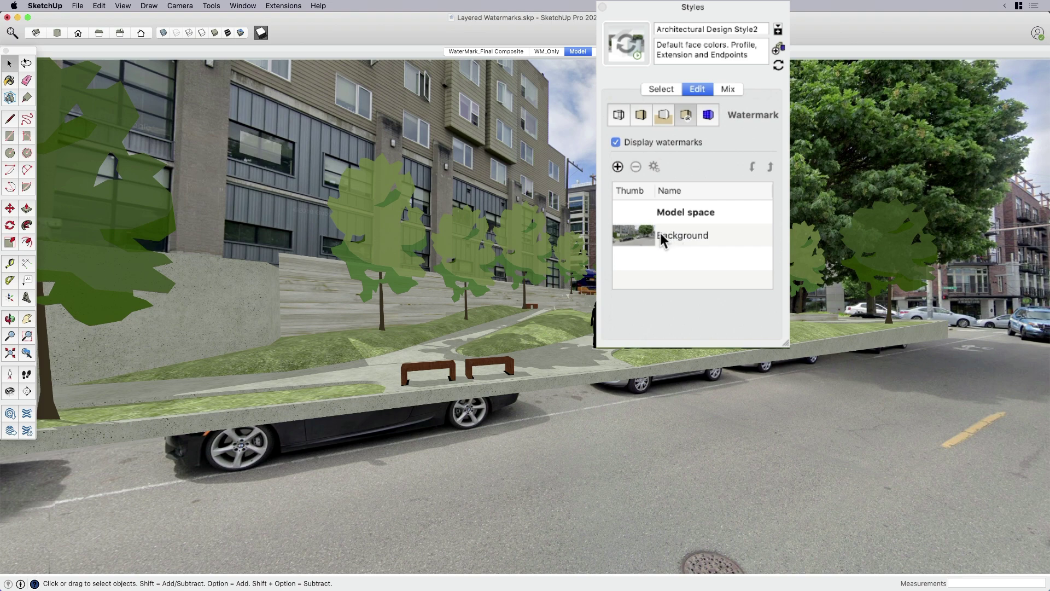
# Load WM_Existing_Foreground.png from the Desktop as a new overlay watermark named Foreground
pyautogui.click(618, 168)
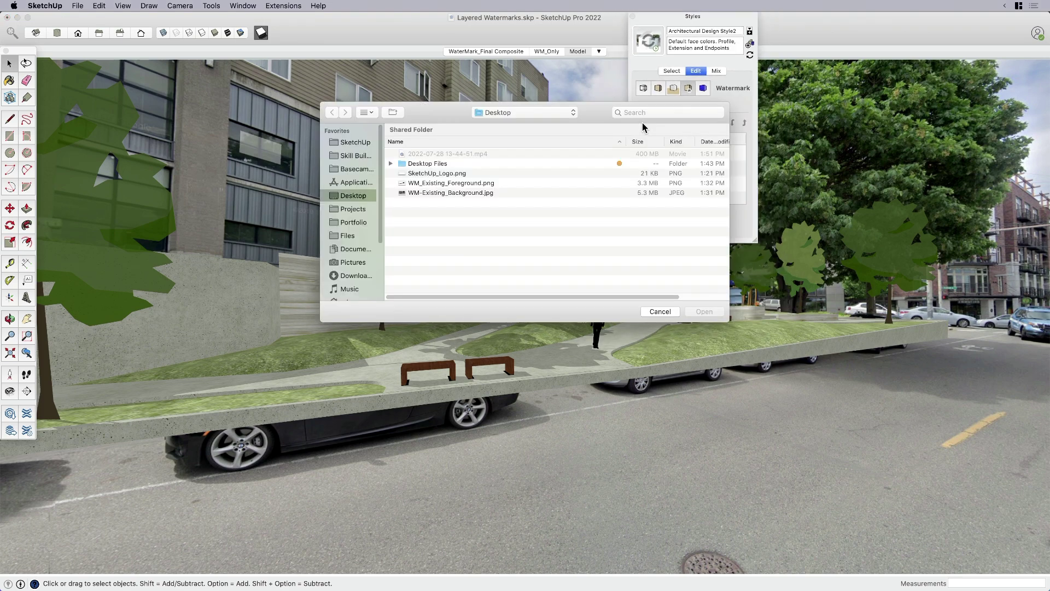
pyautogui.click(472, 185)
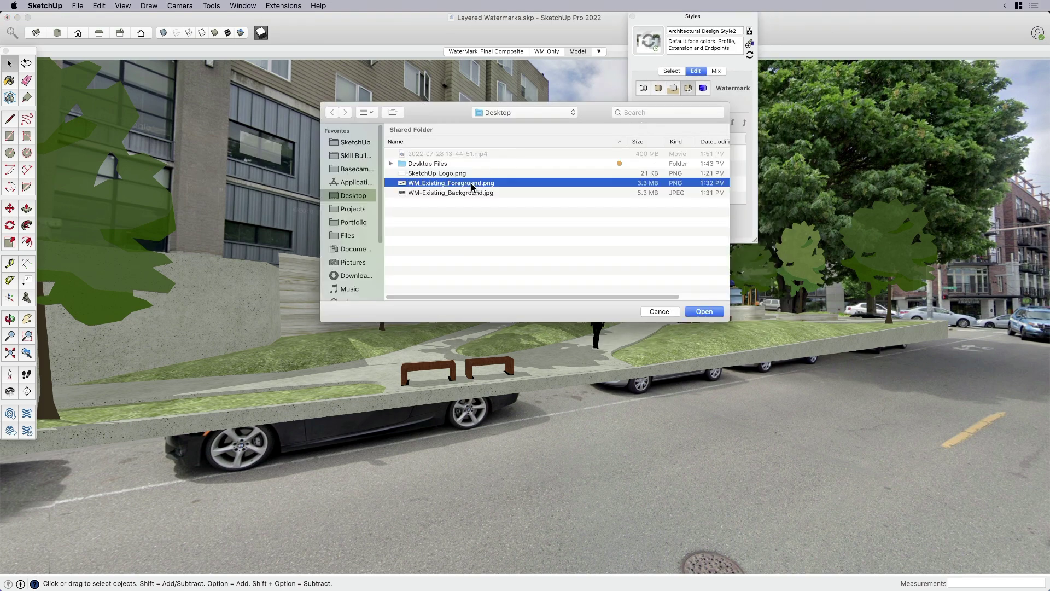
pyautogui.click(699, 311)
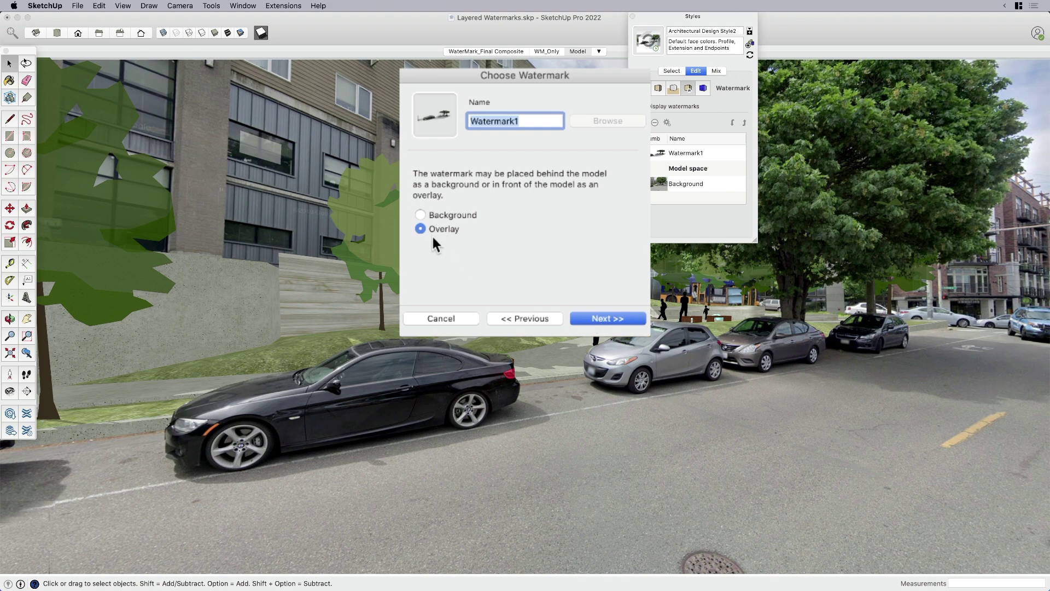
pyautogui.write('Foreground')
pyautogui.click(631, 317)
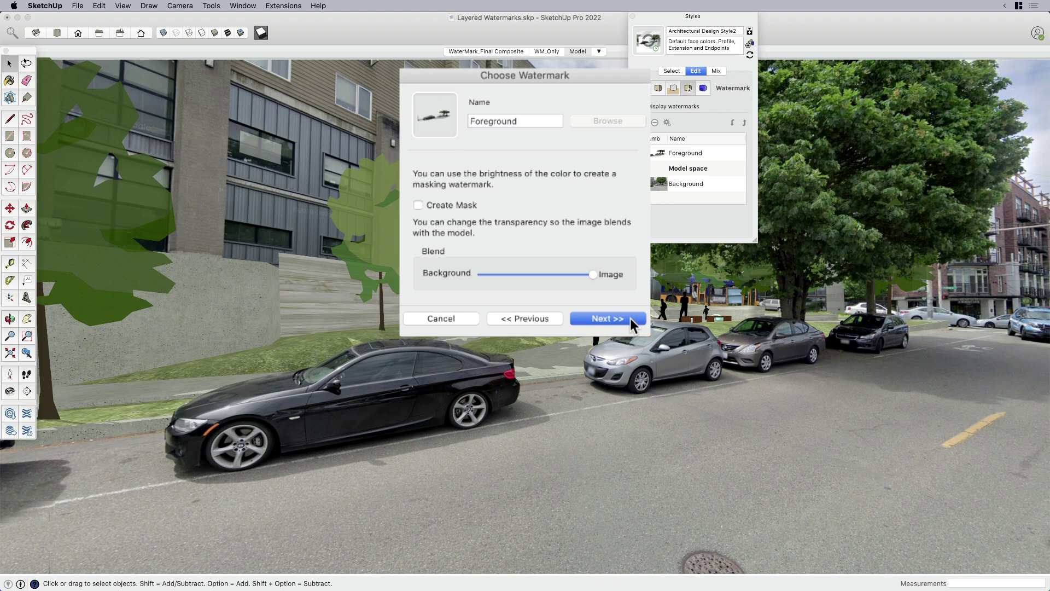
# Adjust the Foreground watermark's blend towards full image and stretch it to fit the entire window with its aspect ratio locked
pyautogui.click(569, 274)
pyautogui.click(557, 274)
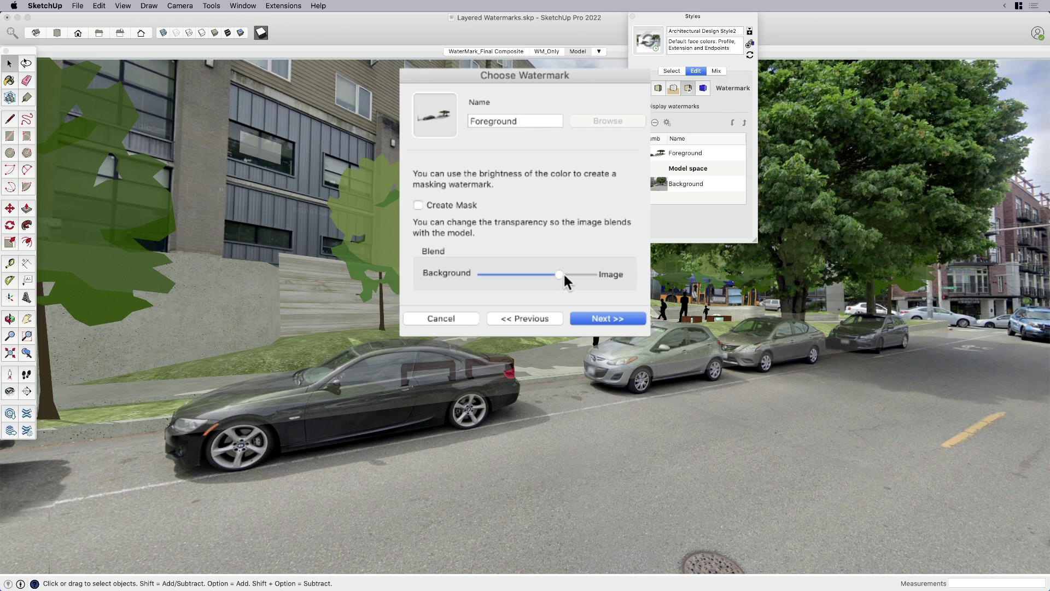
pyautogui.click(581, 276)
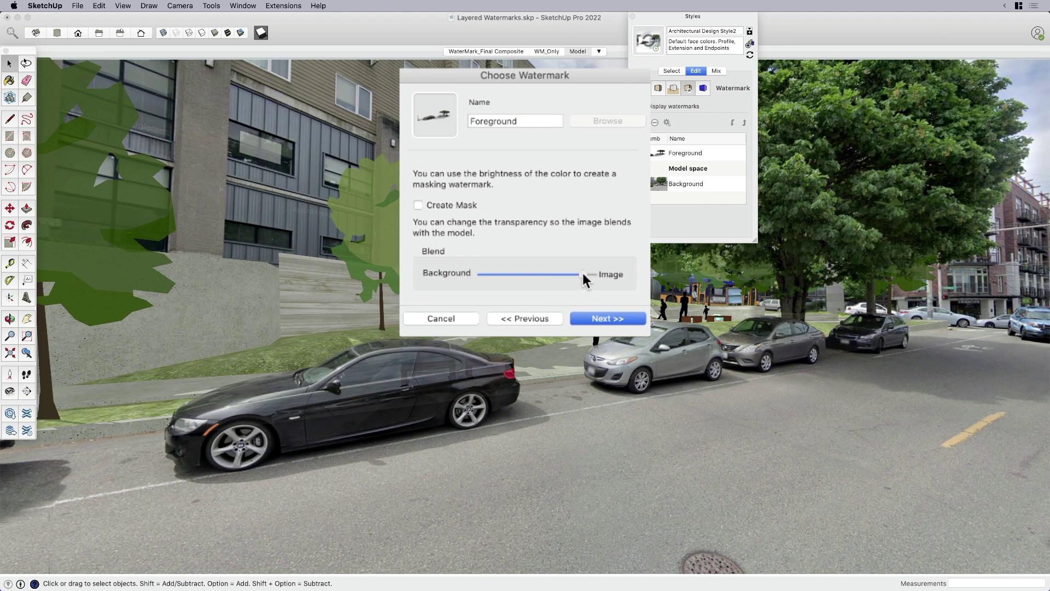
pyautogui.click(596, 320)
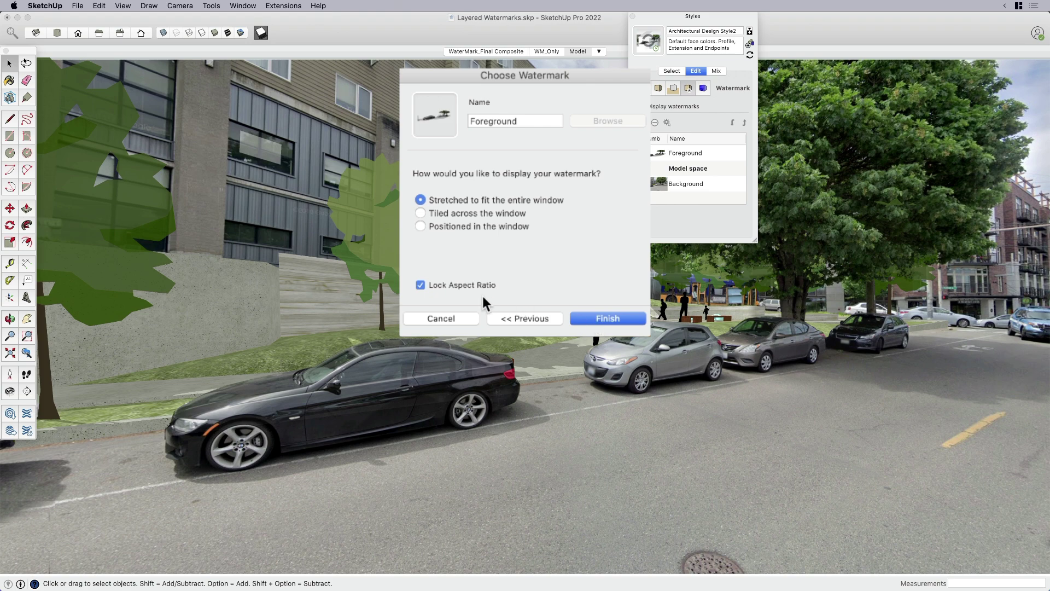
pyautogui.click(609, 319)
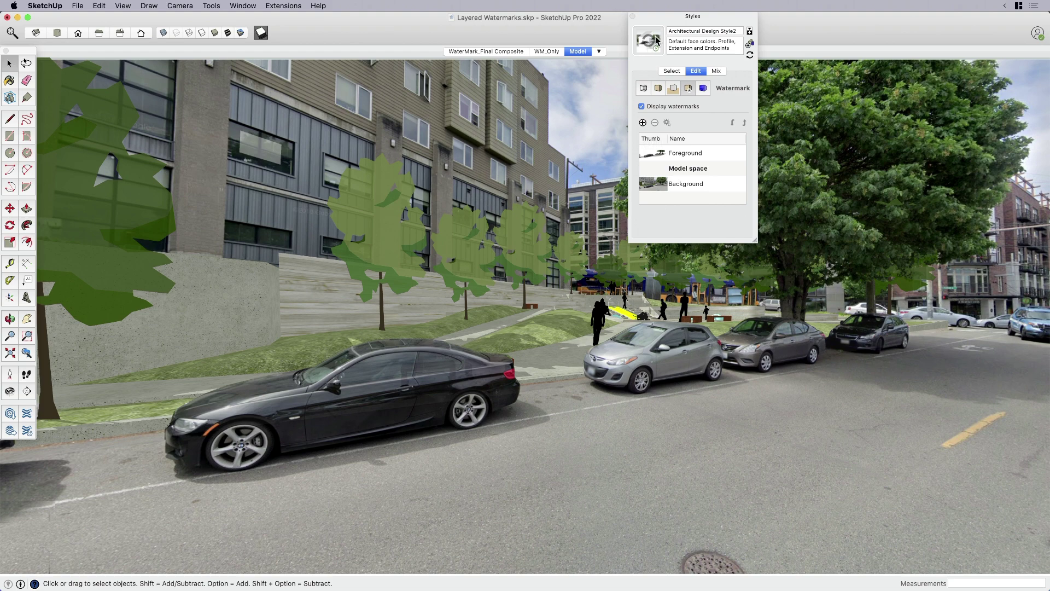
# Update the style with its watermark changes and add a new scene after the Model scene
pyautogui.moveTo(678, 21); pyautogui.dragTo(762, 21)
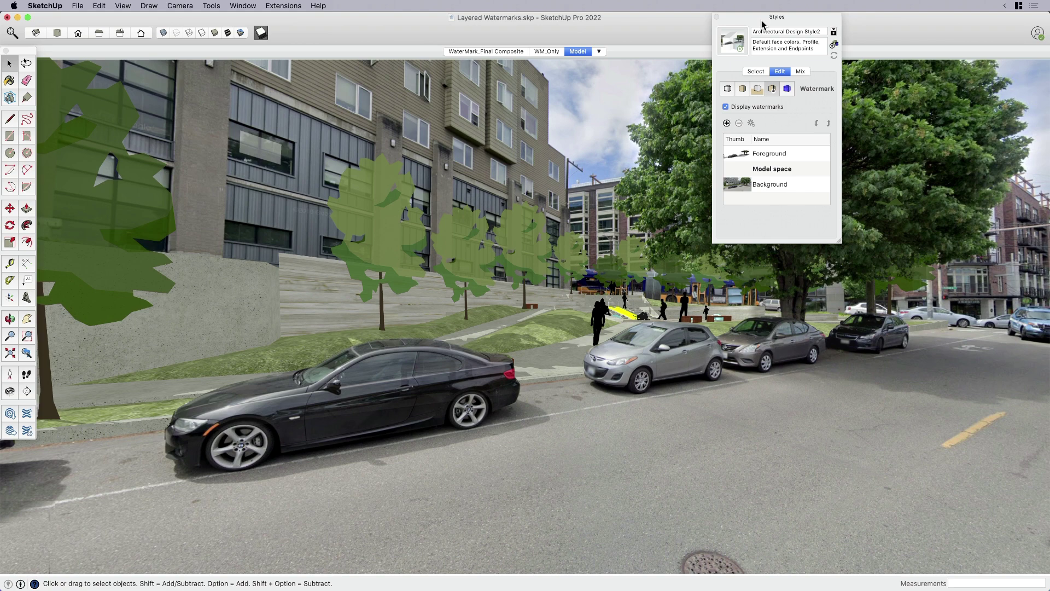
pyautogui.rightClick(580, 52)
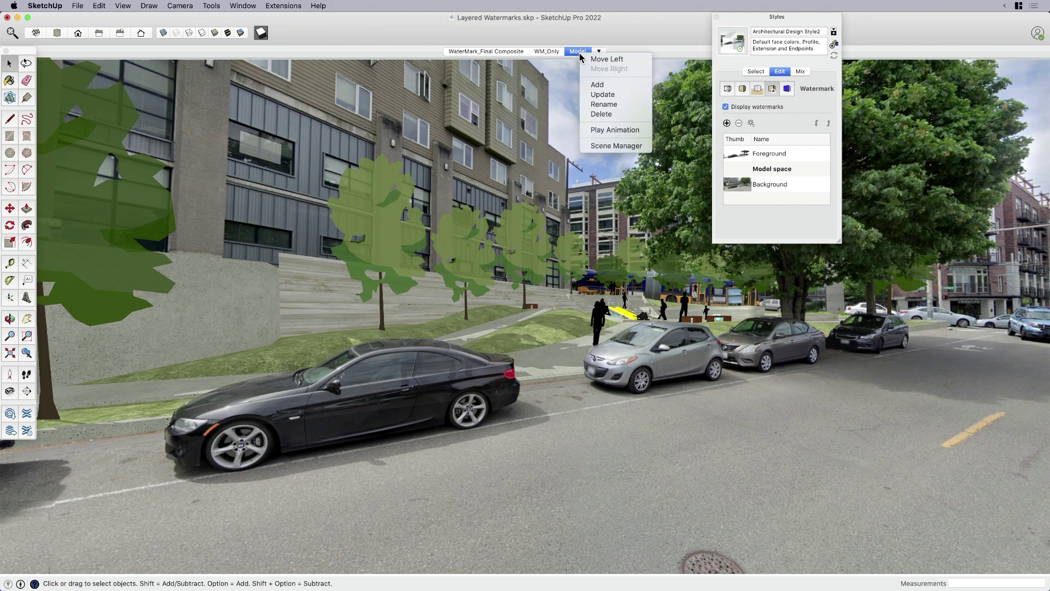
pyautogui.click(601, 85)
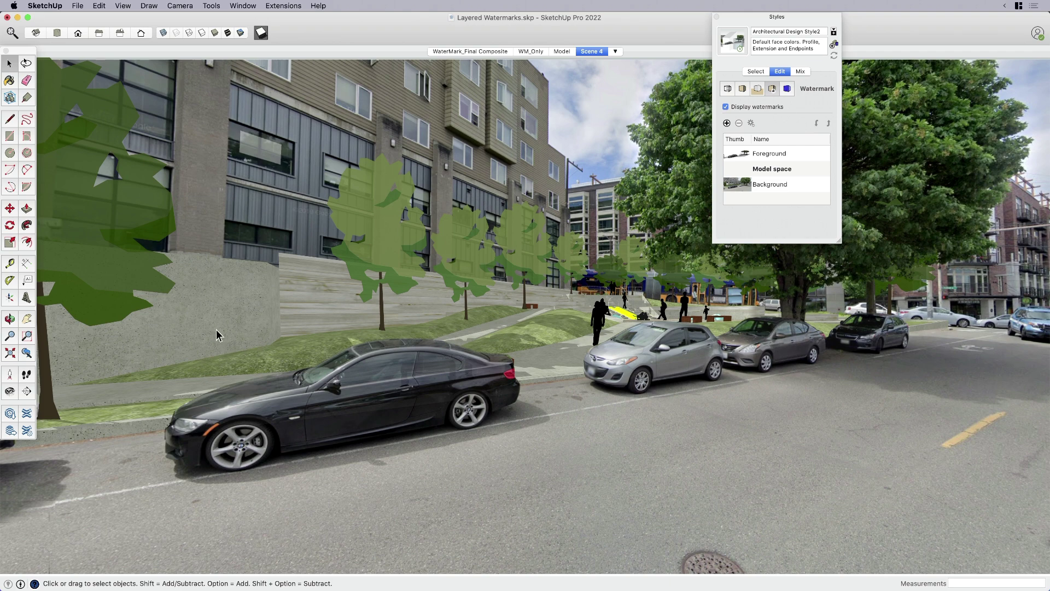
# Open the group containing the trees and copy the tree beside the timber-clad wall towards the concrete wall
pyautogui.click(387, 264)
pyautogui.doubleClick(383, 245)
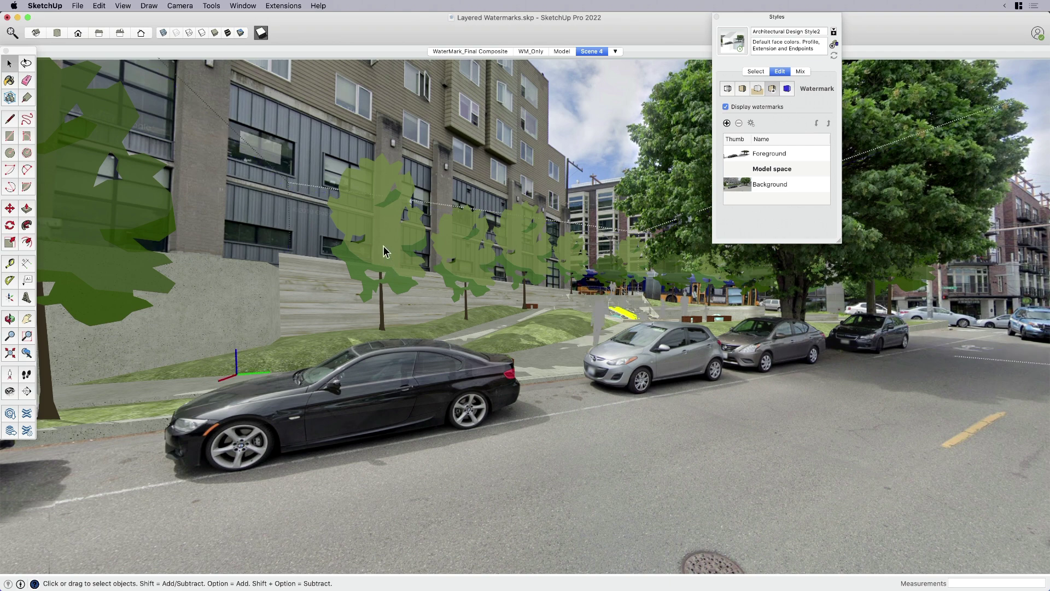
pyautogui.click(383, 244)
pyautogui.press('m')
pyautogui.press('alt')
pyautogui.click(417, 498)
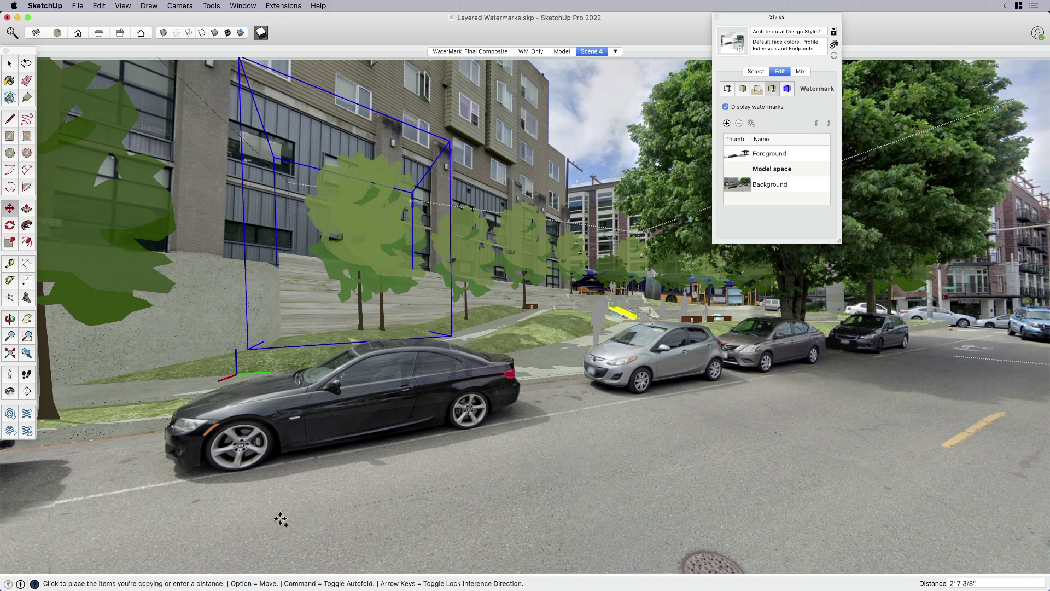
pyautogui.click(235, 544)
# Reposition the copied tree on the grass slope near the end of the concrete wall and leave the group
pyautogui.click(507, 453)
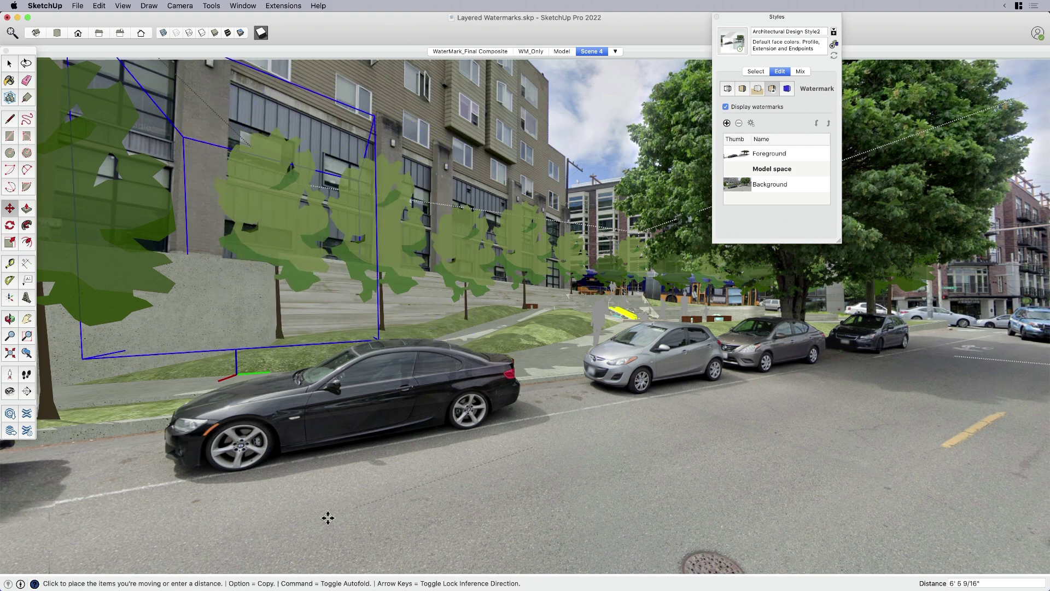
pyautogui.click(271, 539)
pyautogui.click(188, 493)
pyautogui.click(270, 500)
pyautogui.click(273, 502)
pyautogui.click(465, 484)
pyautogui.click(465, 484)
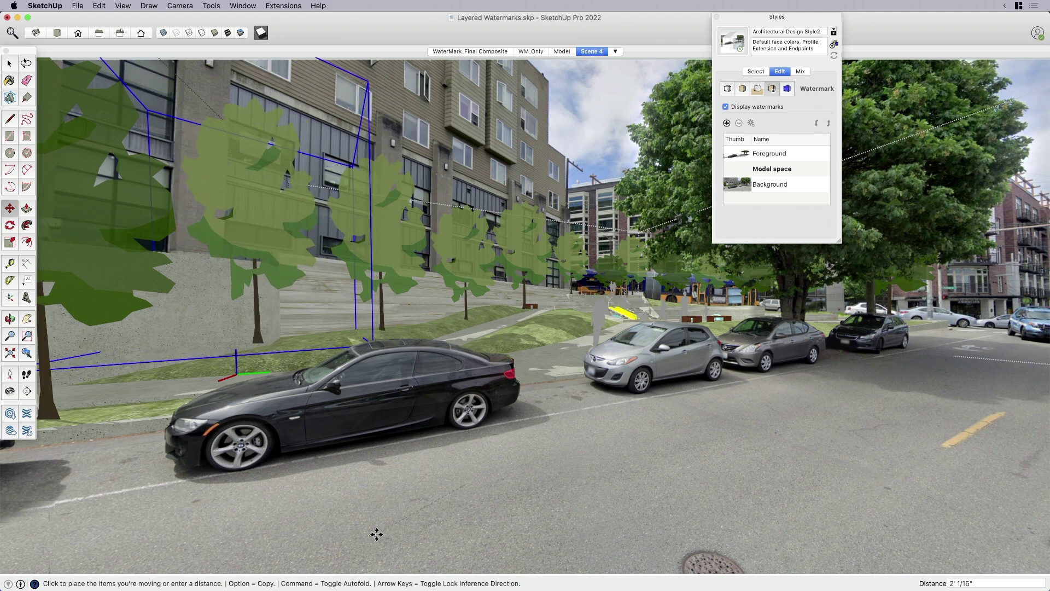
pyautogui.click(327, 467)
pyautogui.click(356, 540)
pyautogui.click(424, 552)
pyautogui.click(277, 235)
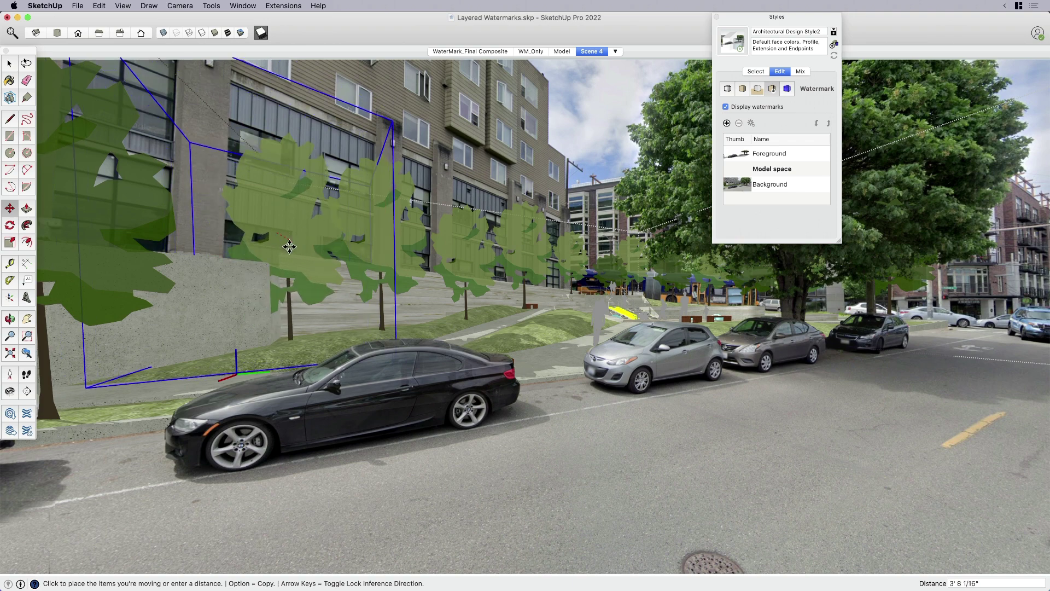
pyautogui.click(285, 250)
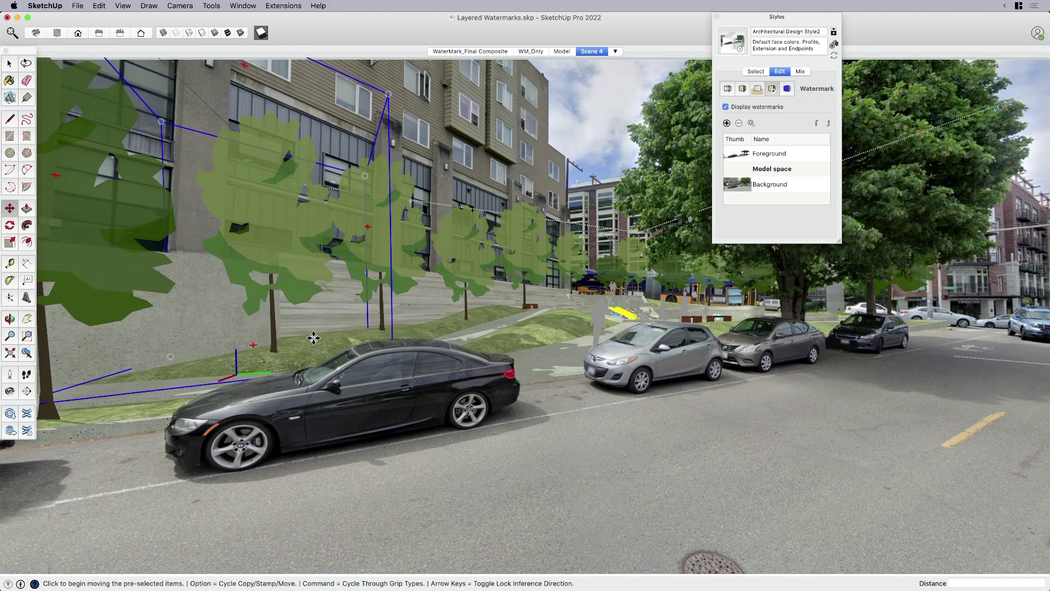
pyautogui.press('space')
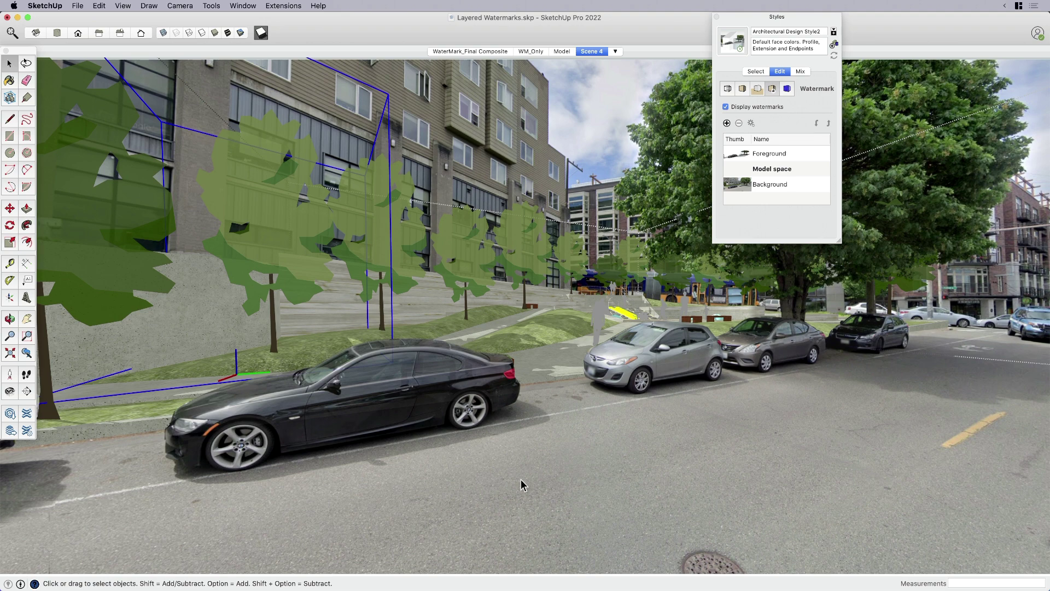
pyautogui.click(615, 149)
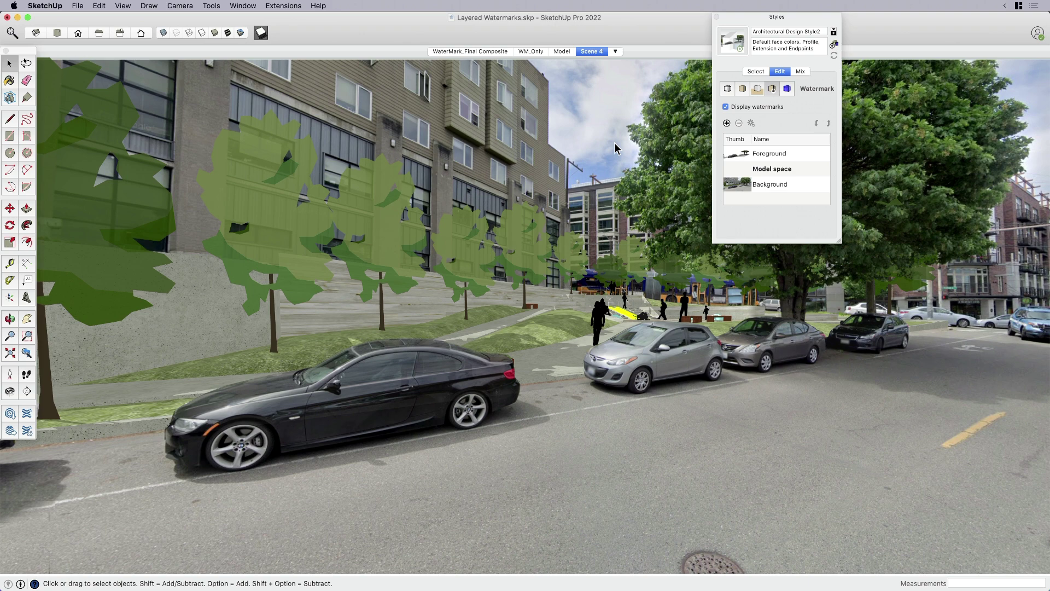
pyautogui.moveTo(623, 370); pyautogui.dragTo(475, 360, button='middle')
pyautogui.moveTo(475, 360); pyautogui.dragTo(641, 328)
pyautogui.press('space')
pyautogui.click(756, 157)
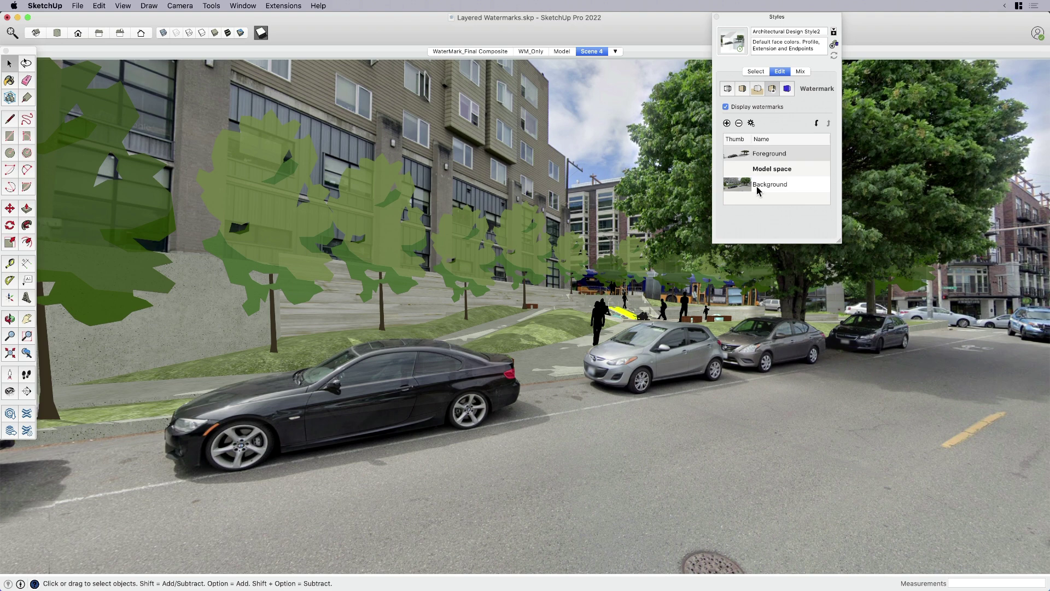
# Load SketchUp_Logo.png from the Desktop as a new overlay watermark with full image blend and no mask
pyautogui.click(726, 123)
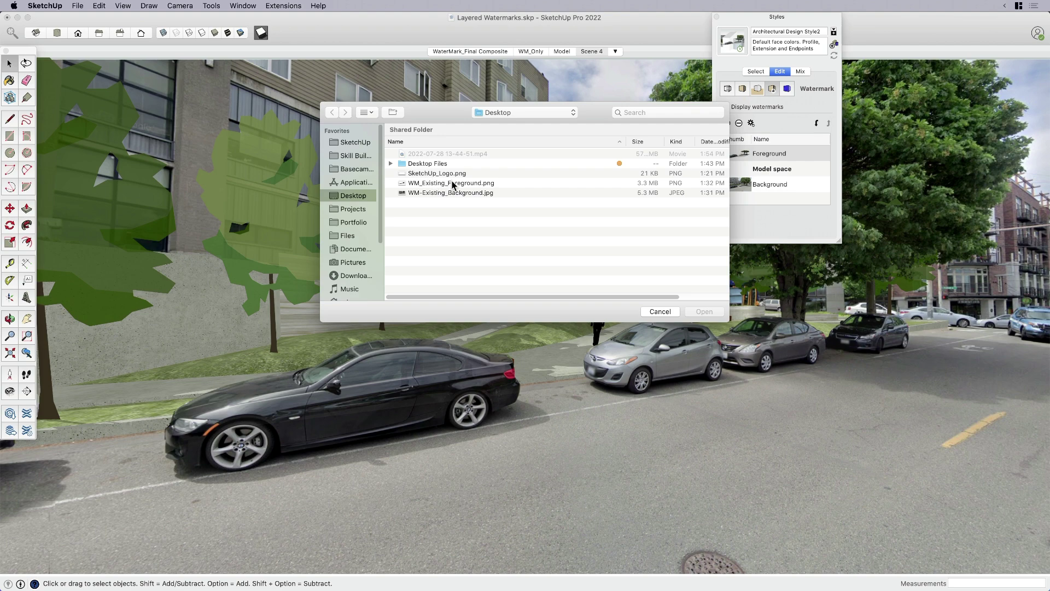
pyautogui.click(445, 174)
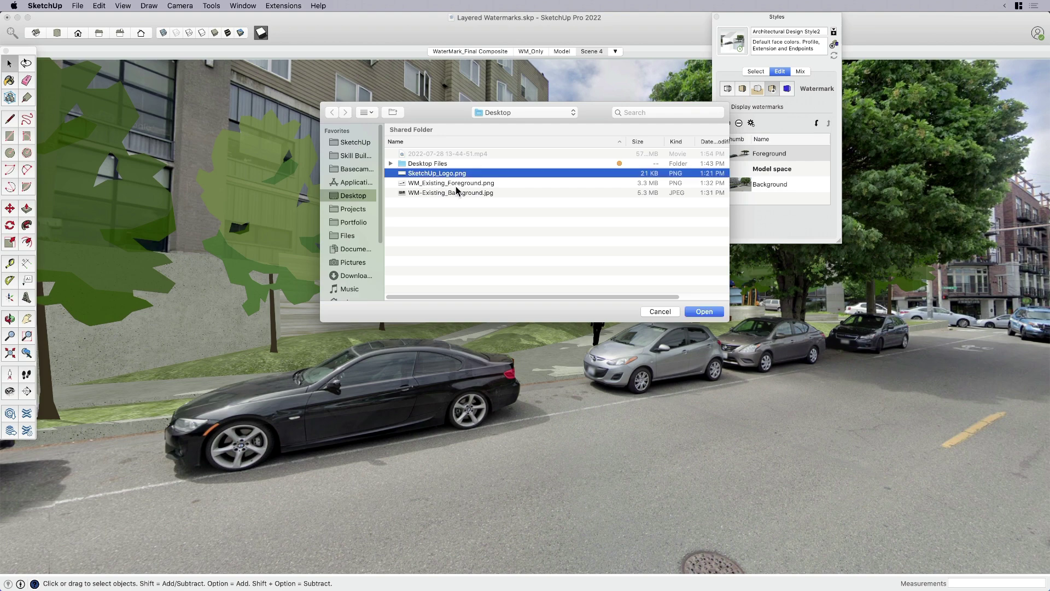
pyautogui.click(703, 312)
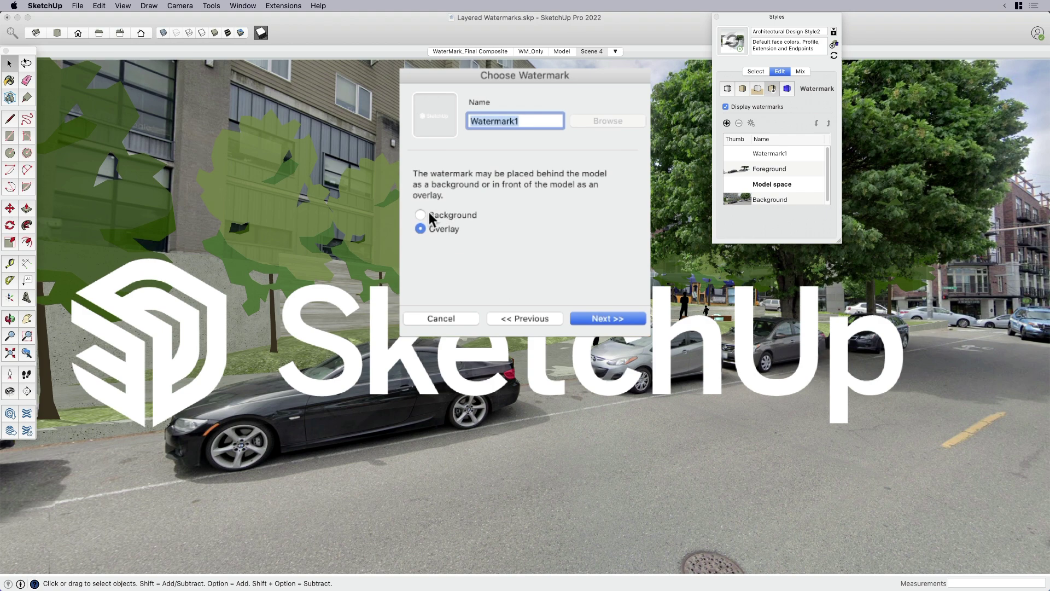
pyautogui.click(612, 320)
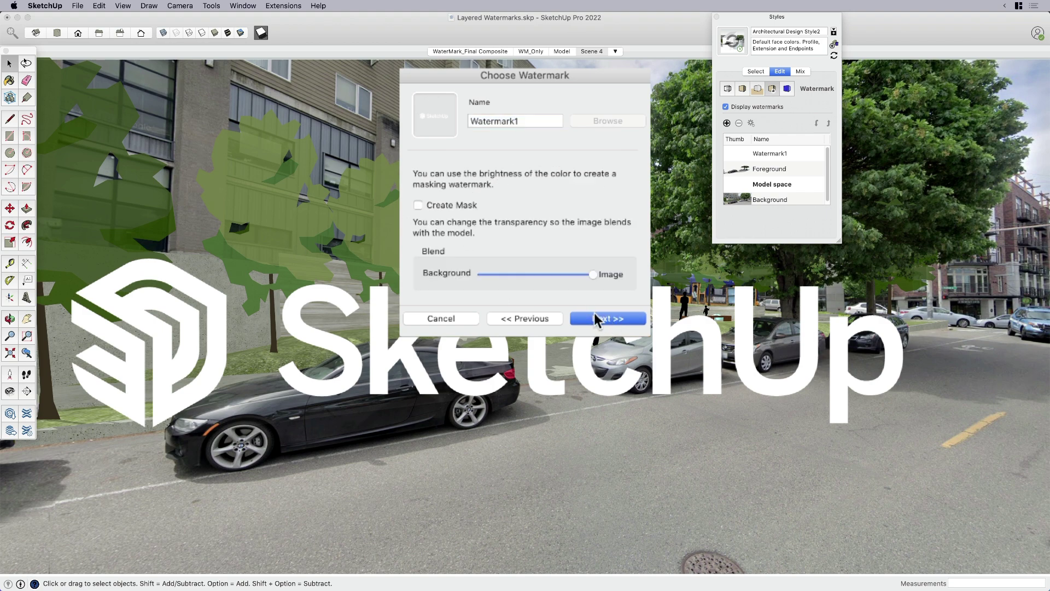
pyautogui.click(607, 320)
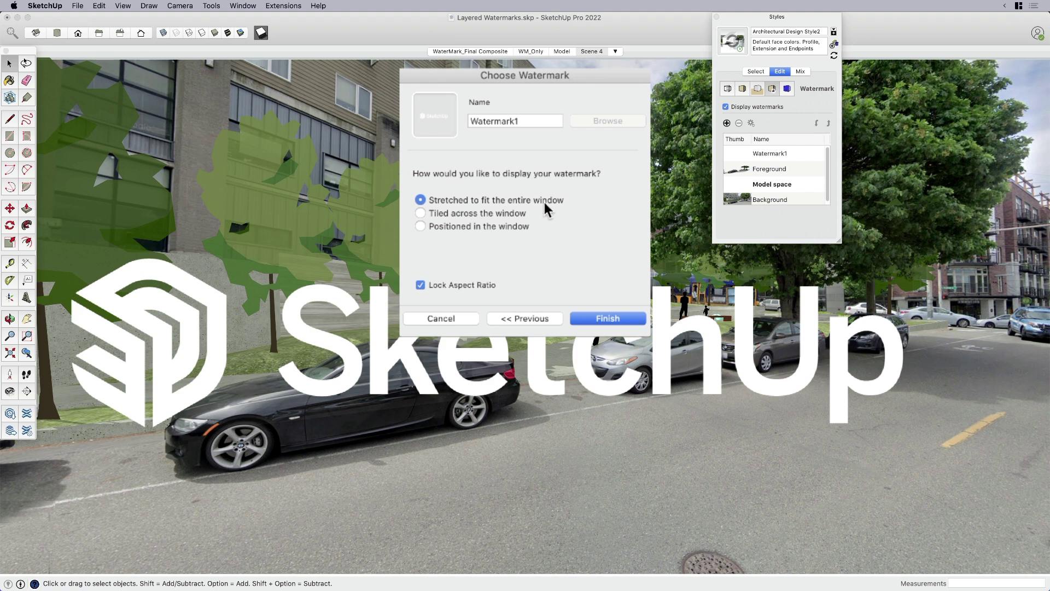
# Position the logo watermark in the lower-right corner of the view, scale it down to a small size, and update the style
pyautogui.click(483, 226)
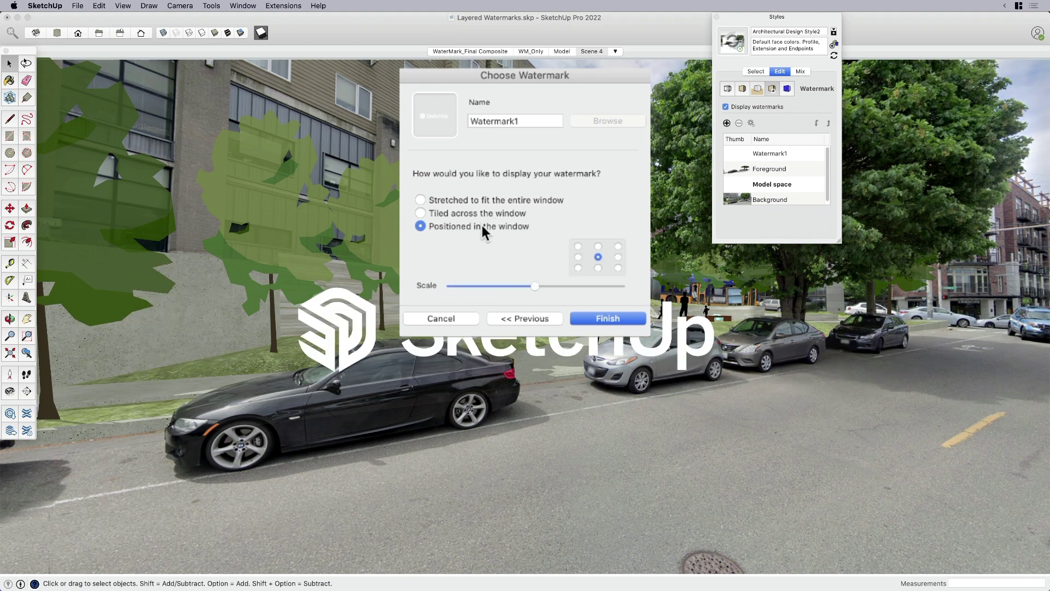
pyautogui.click(618, 267)
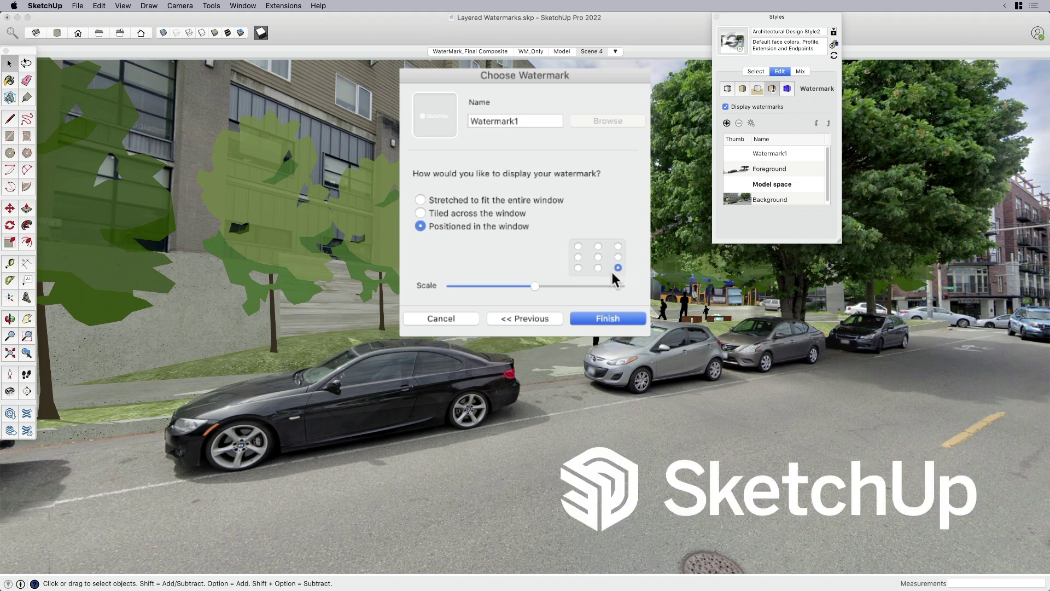
pyautogui.click(484, 285)
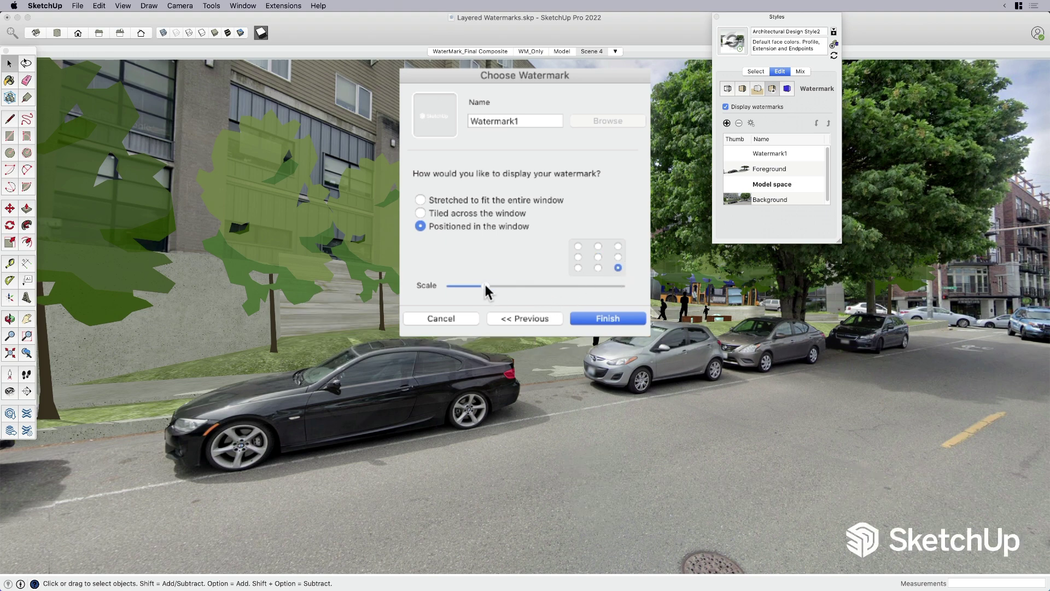
pyautogui.moveTo(485, 285); pyautogui.dragTo(485, 286)
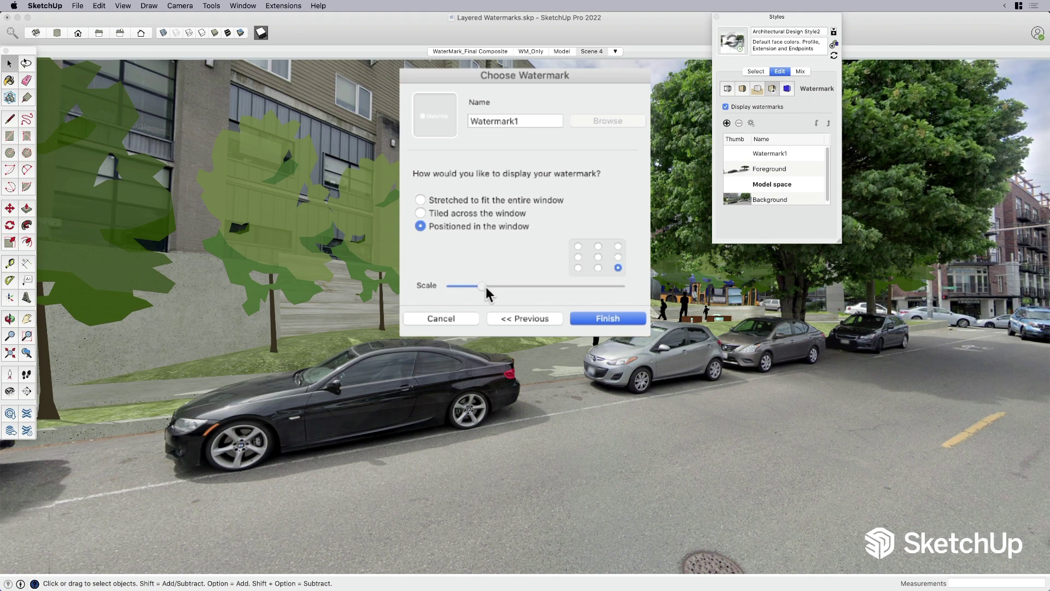
pyautogui.click(612, 318)
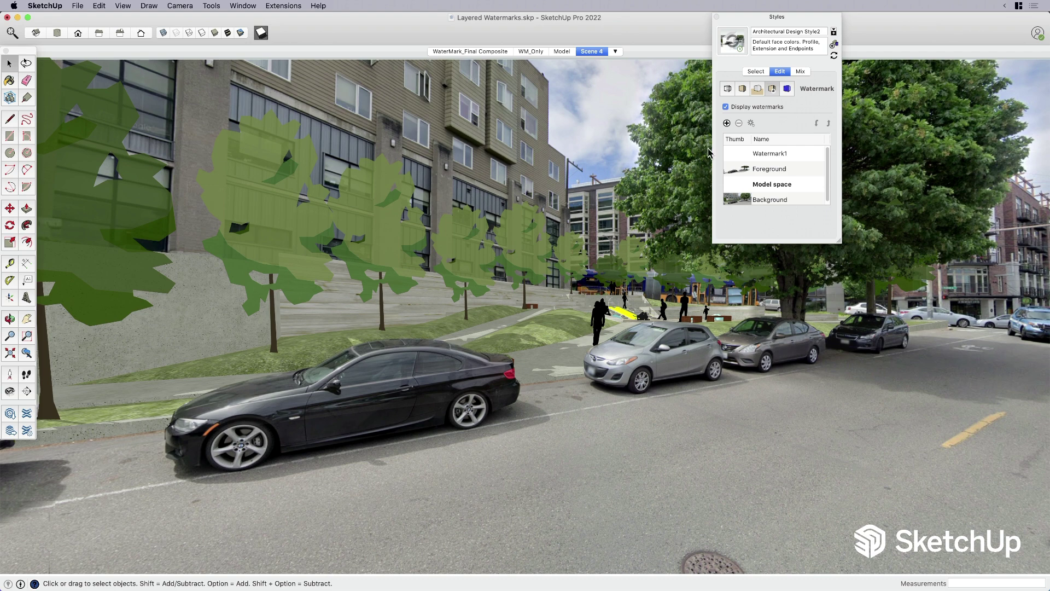
pyautogui.click(734, 48)
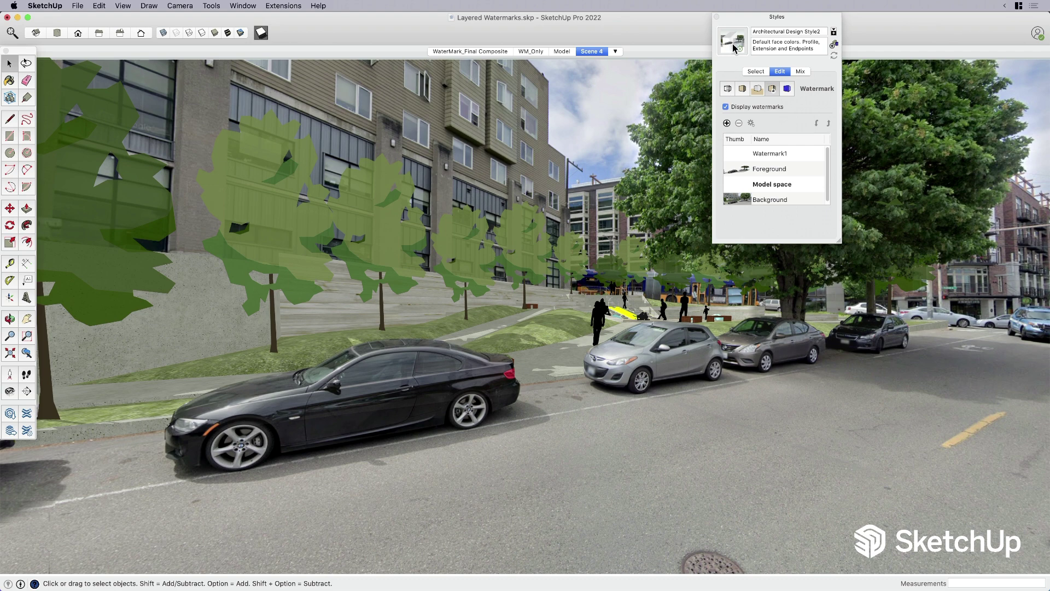